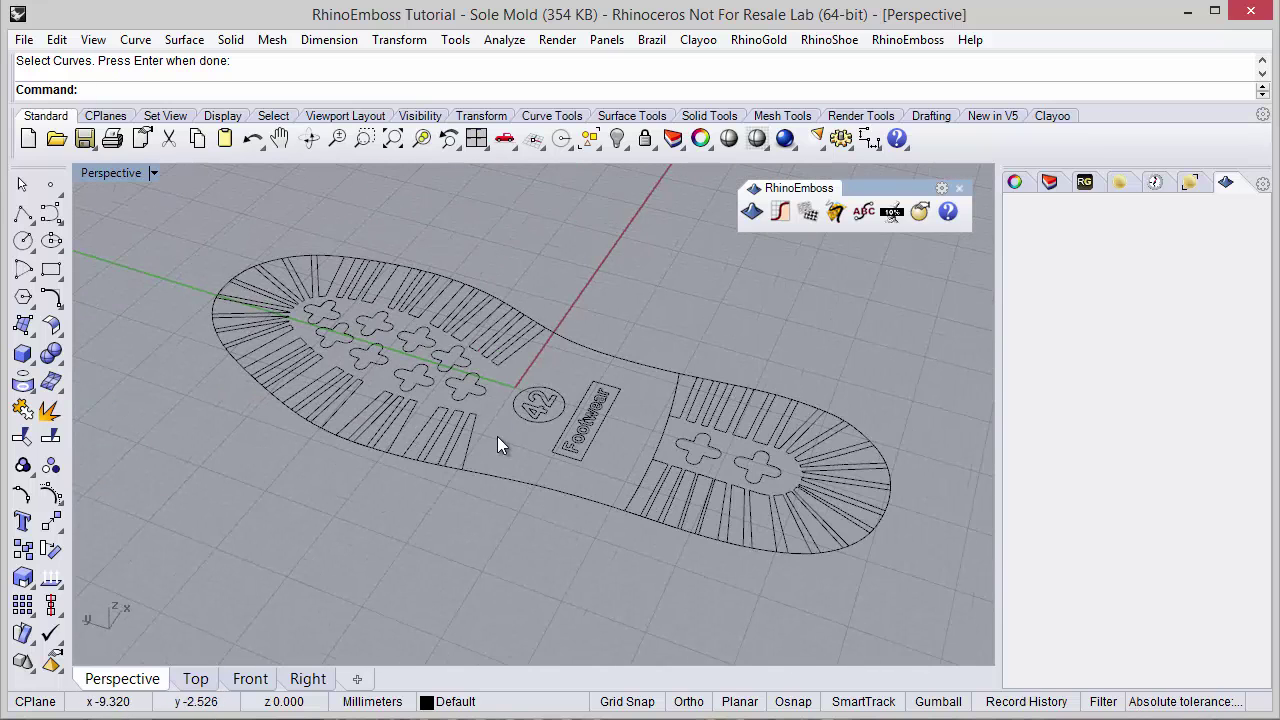
Step: Inspect the imported sole curves by selecting the outer outline, the heel section outline and the group of cross-shaped studs
left_click(490, 477)
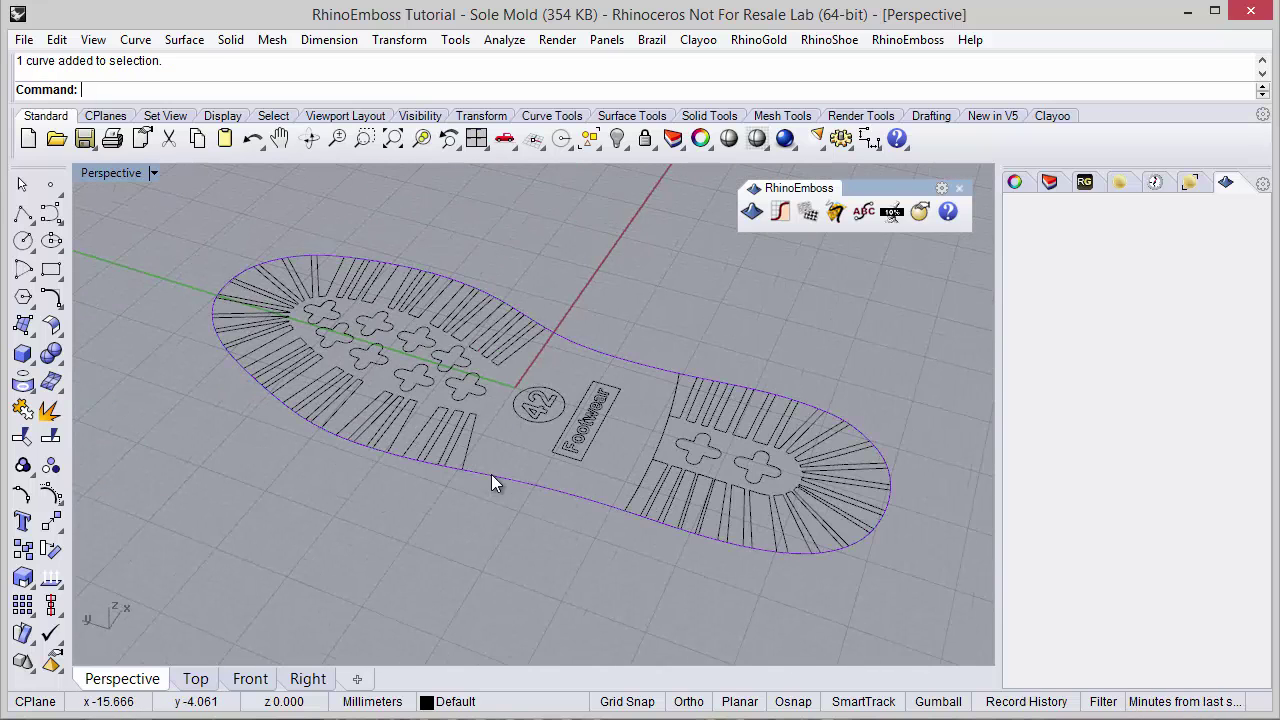
left_click(657, 434)
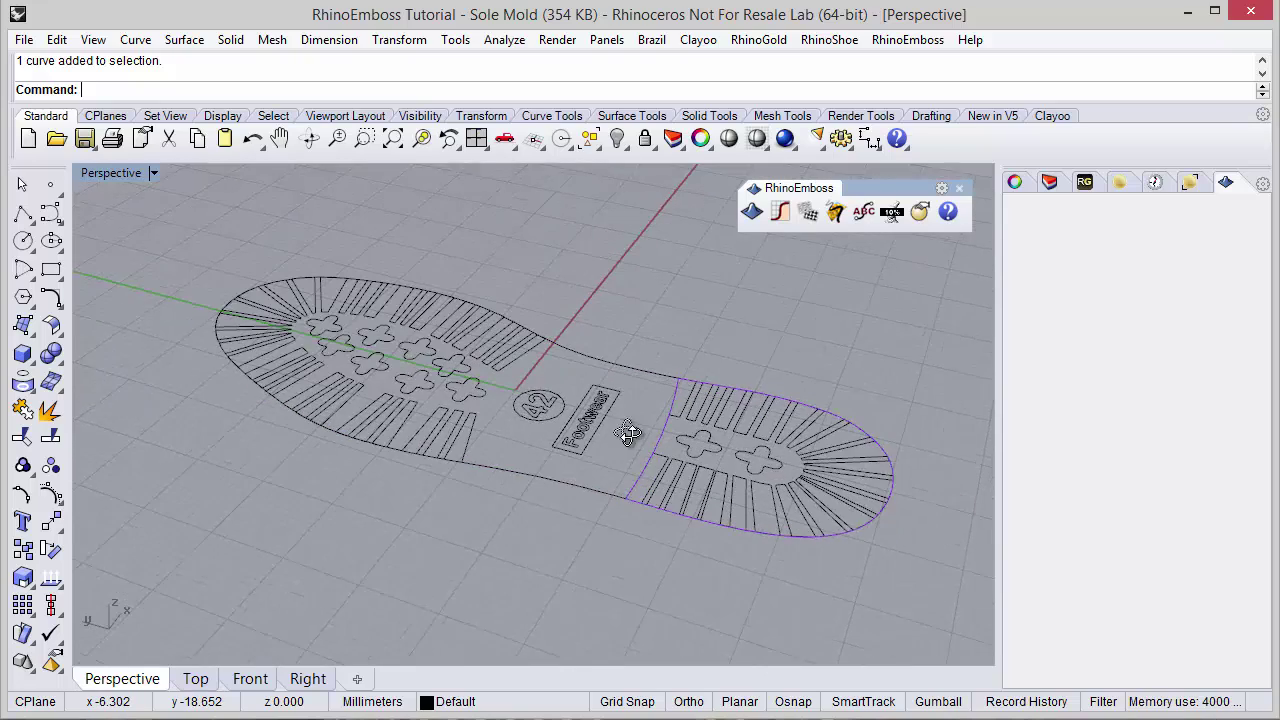
left_click(448, 450)
mouse_move(446, 482)
right_mouse_down()
mouse_move(445, 464)
mouse_move(437, 496)
right_mouse_up()
left_click(453, 376)
right_click_drag(450, 545, 471, 529)
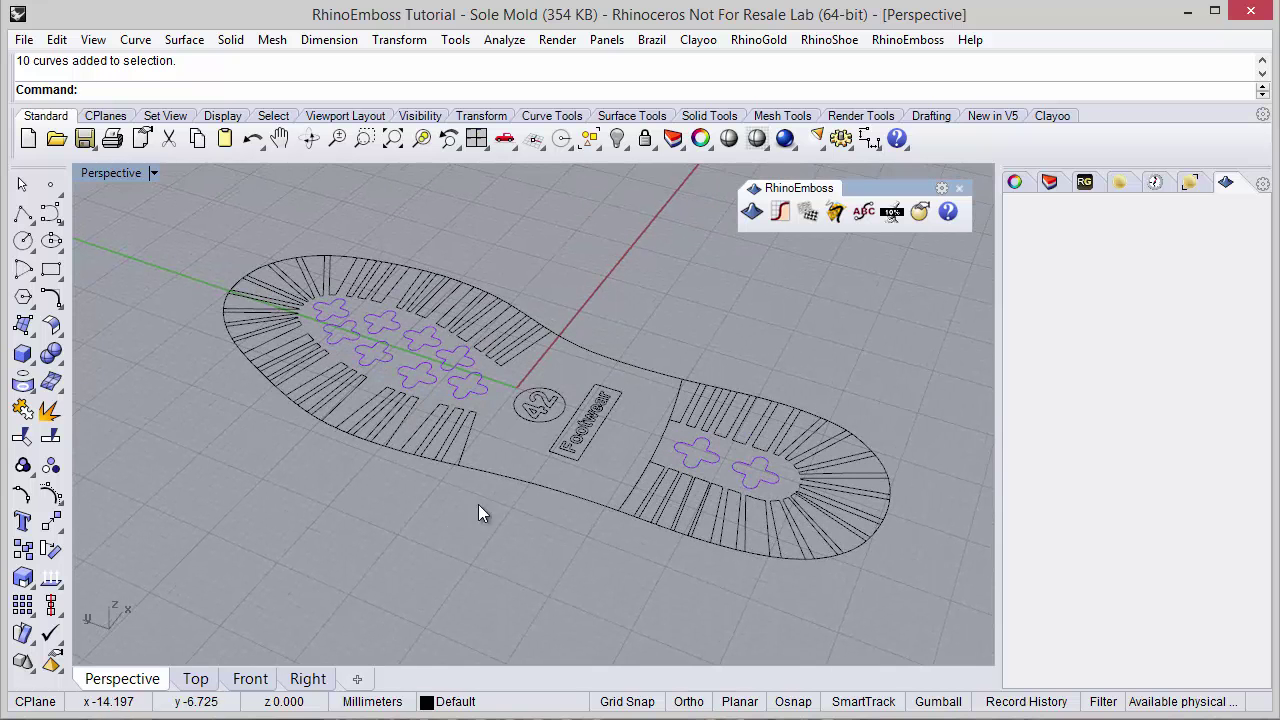
left_click(699, 323)
Step: Create a new Core-type emboss project with the resolution raised one step and the width set to 55
left_click(749, 216)
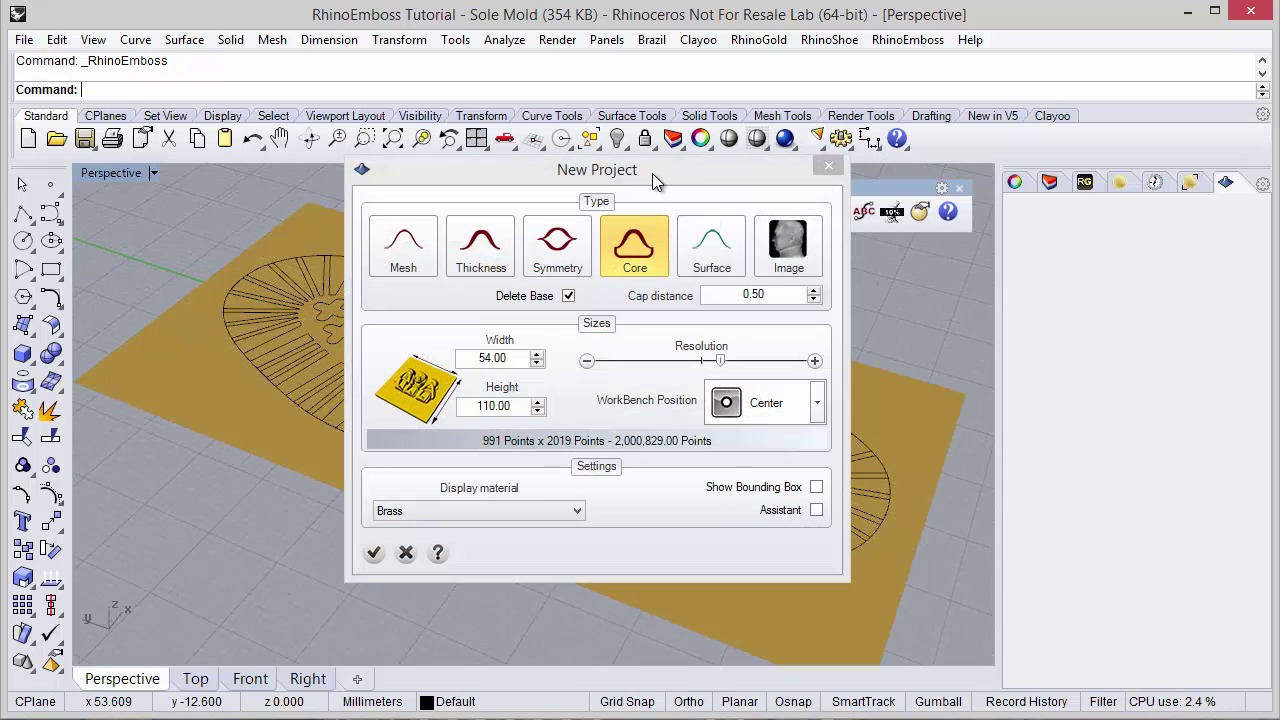
left_click_drag(657, 171, 970, 150)
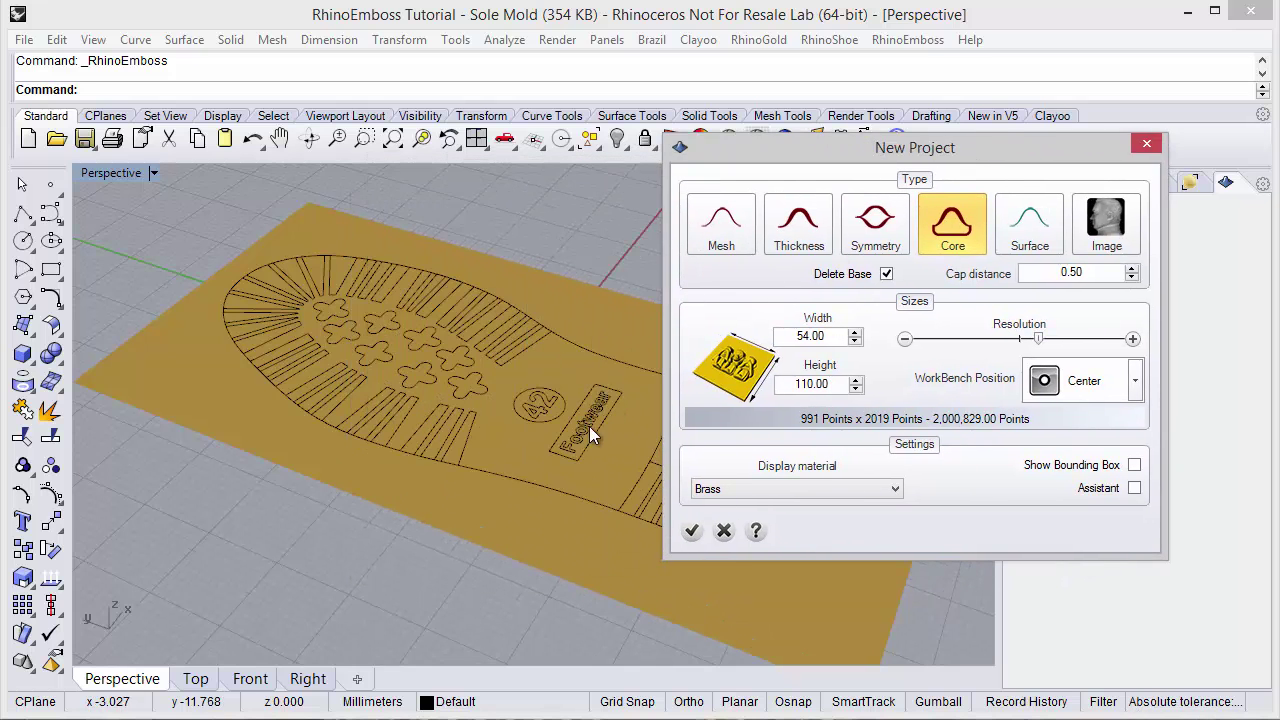
right_click_drag(598, 418, 531, 442)
scroll(369, 433, "down", 6)
right_click_drag(390, 435, 414, 423)
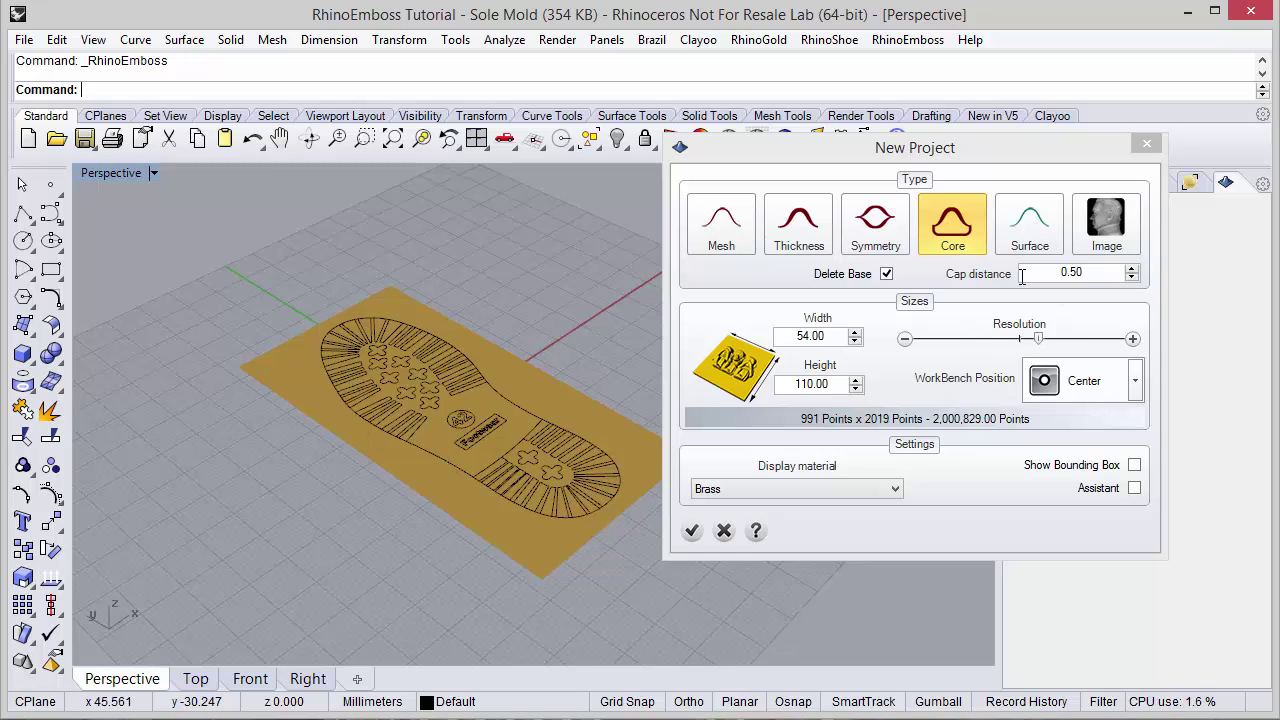
left_click(1132, 339)
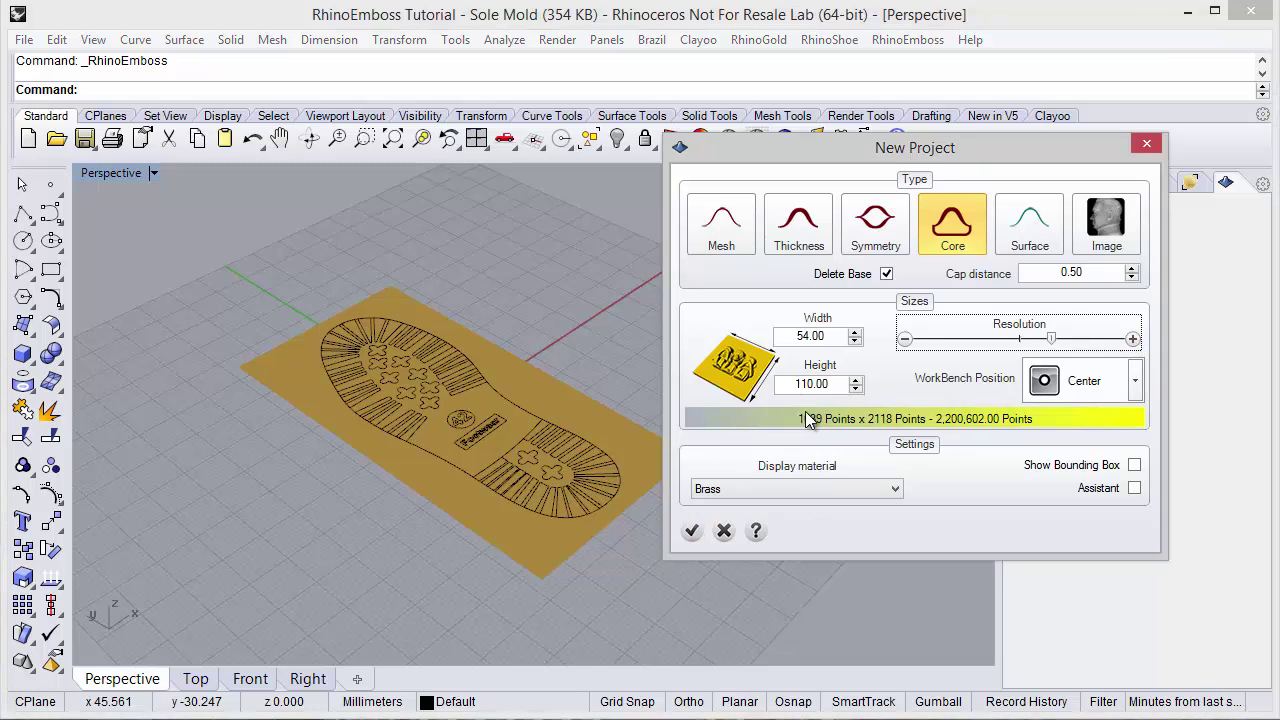
left_click(855, 331)
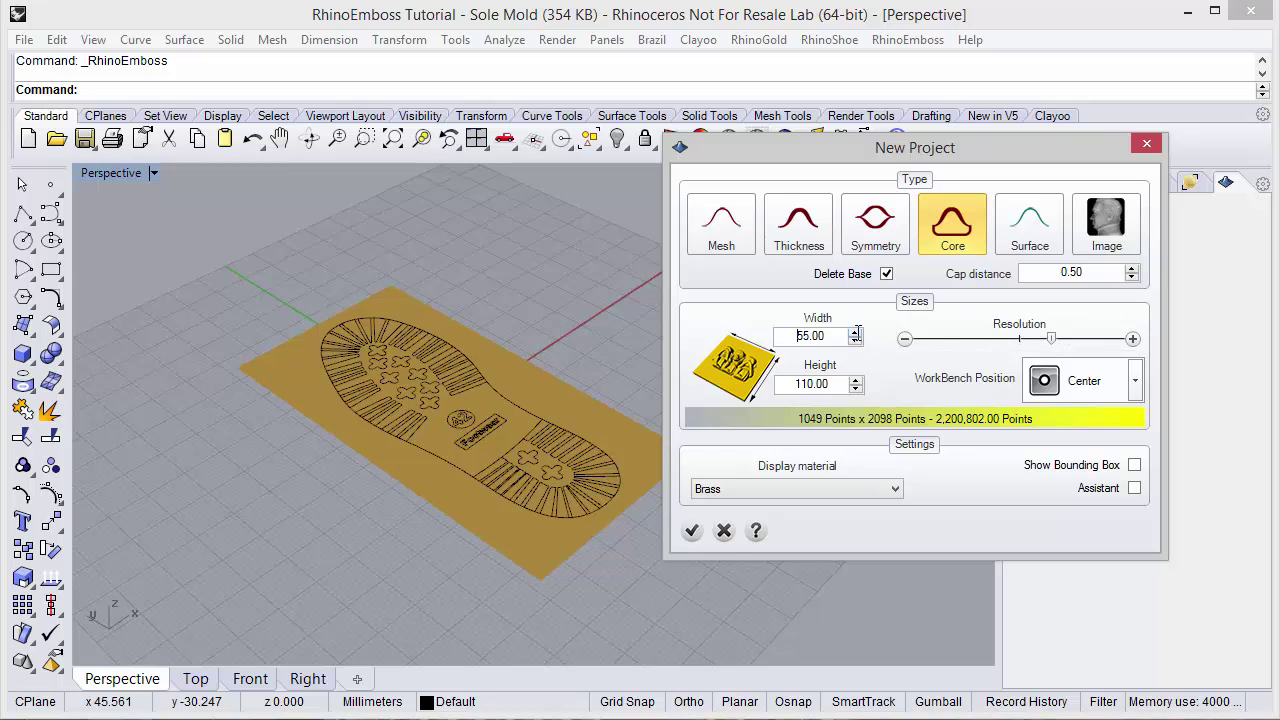
left_click(692, 531)
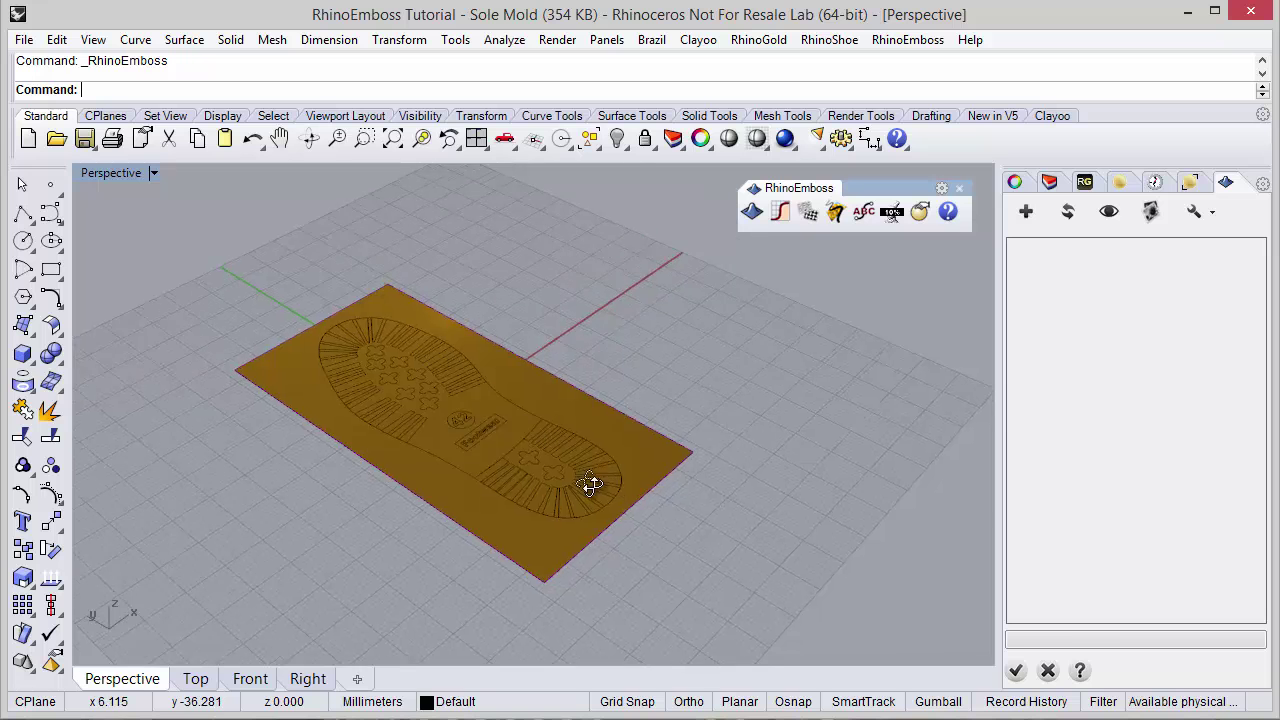
Step: Add a flat-topped emboss operation on the outer sole outline with a height of 1.50
scroll(397, 433, "up", 5)
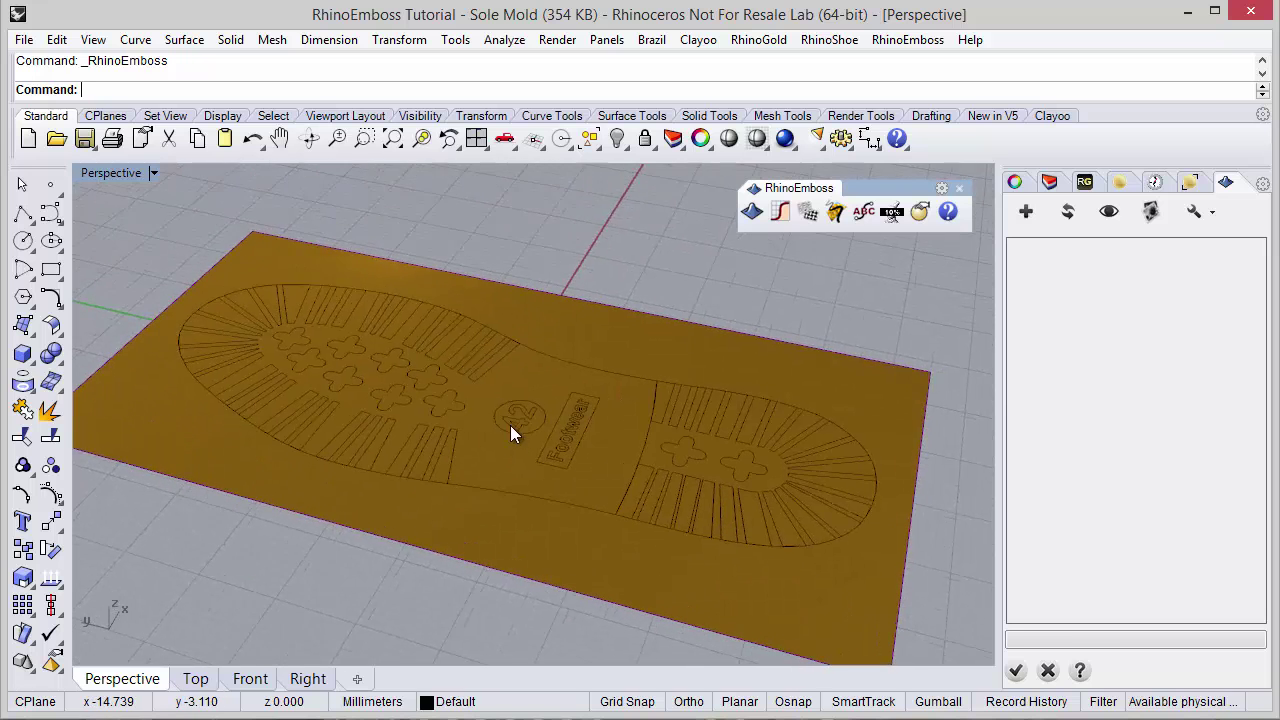
left_click(1025, 211)
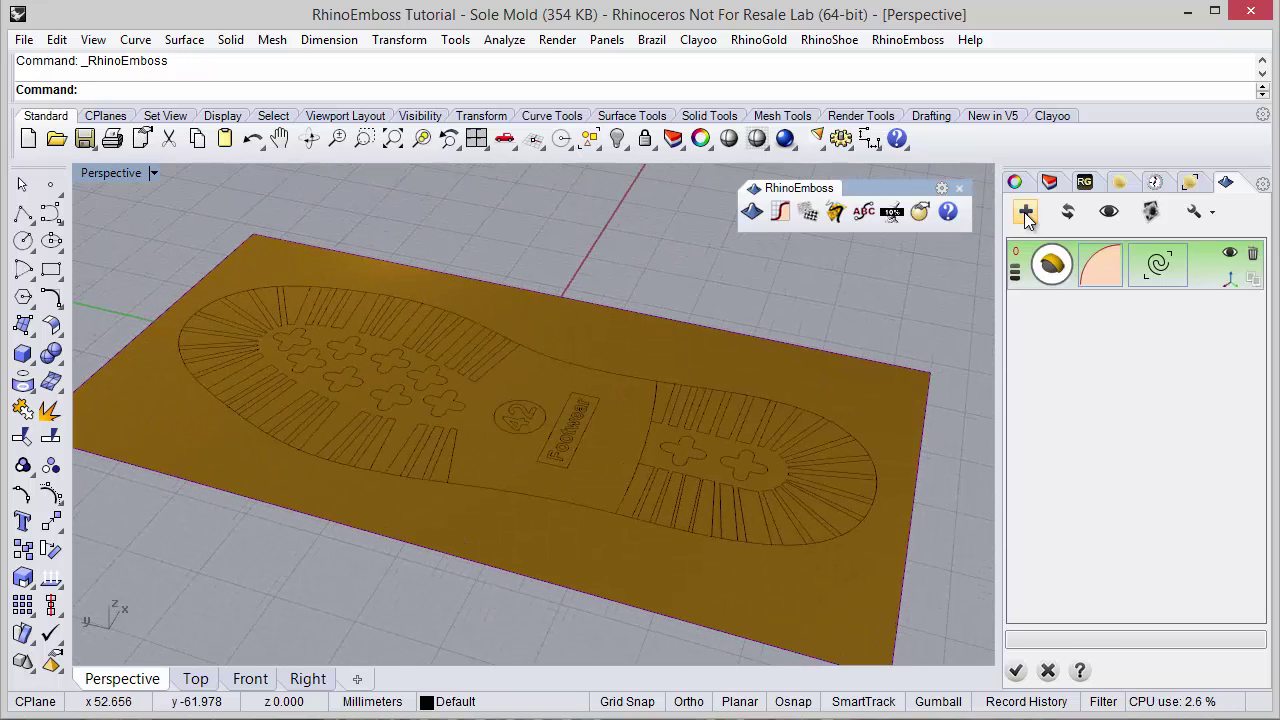
left_click(1052, 265)
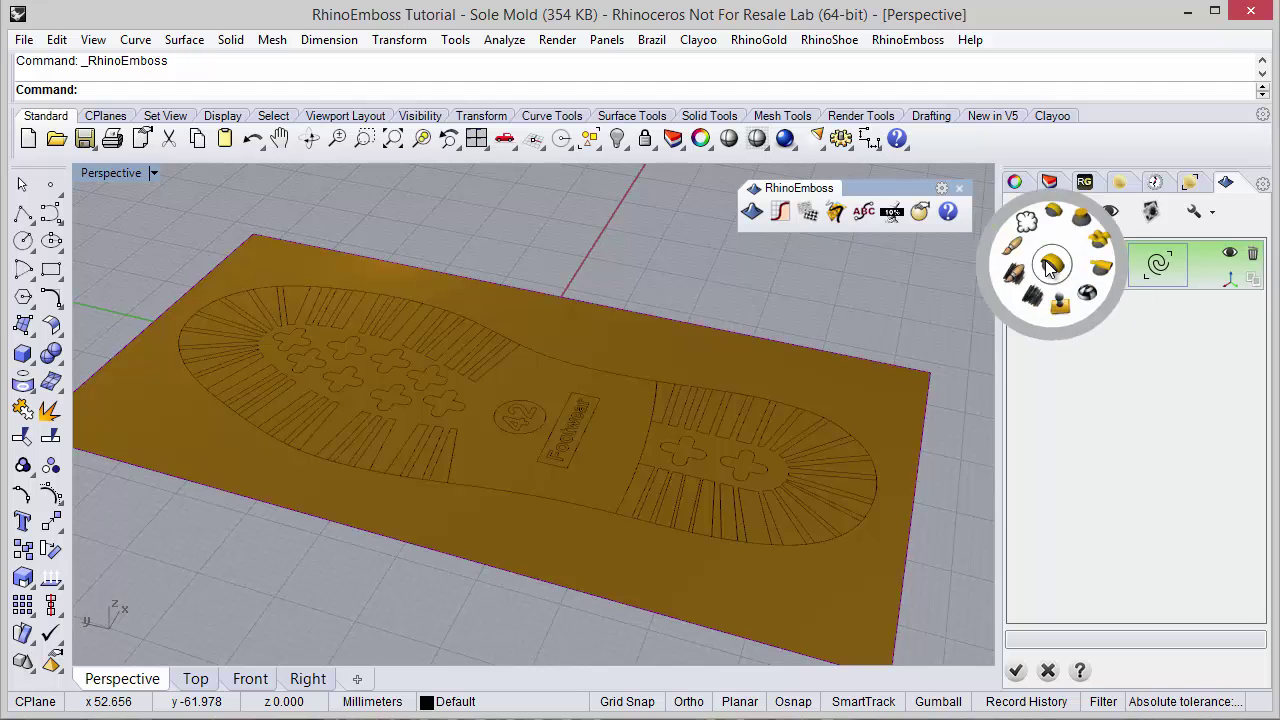
left_click(1084, 214)
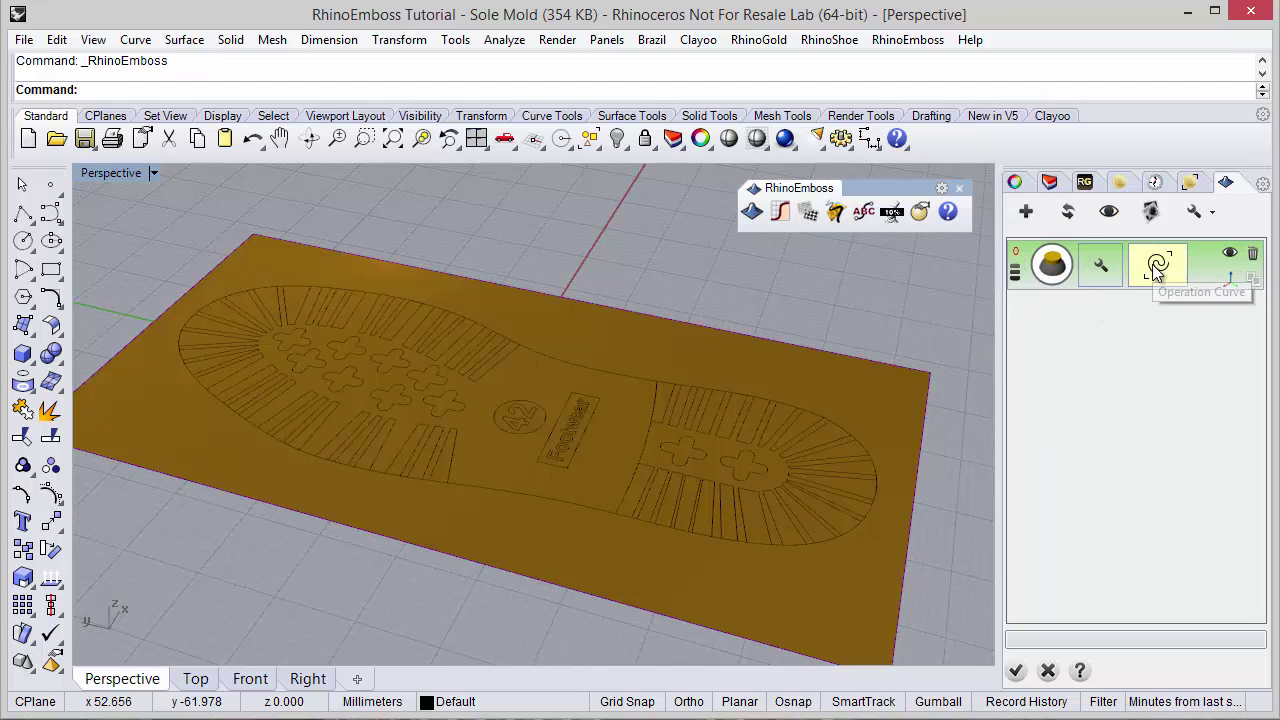
left_click(1157, 268)
left_click(587, 505)
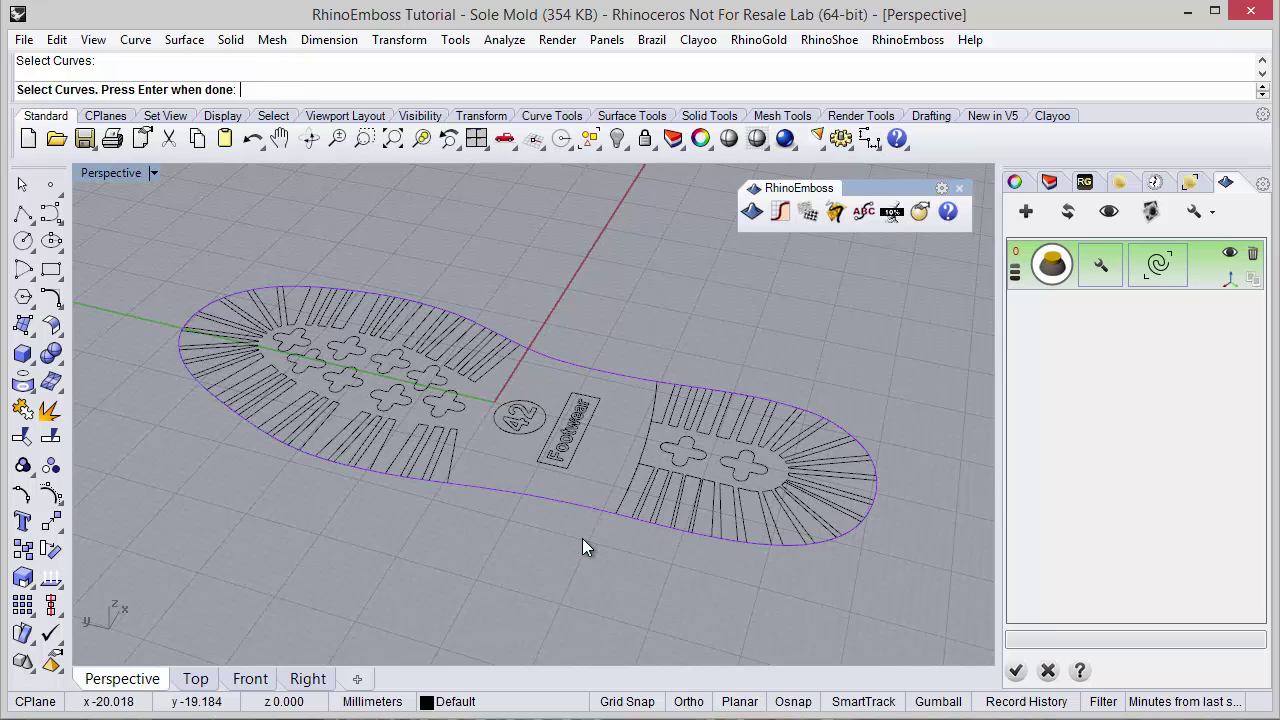
key("Return")
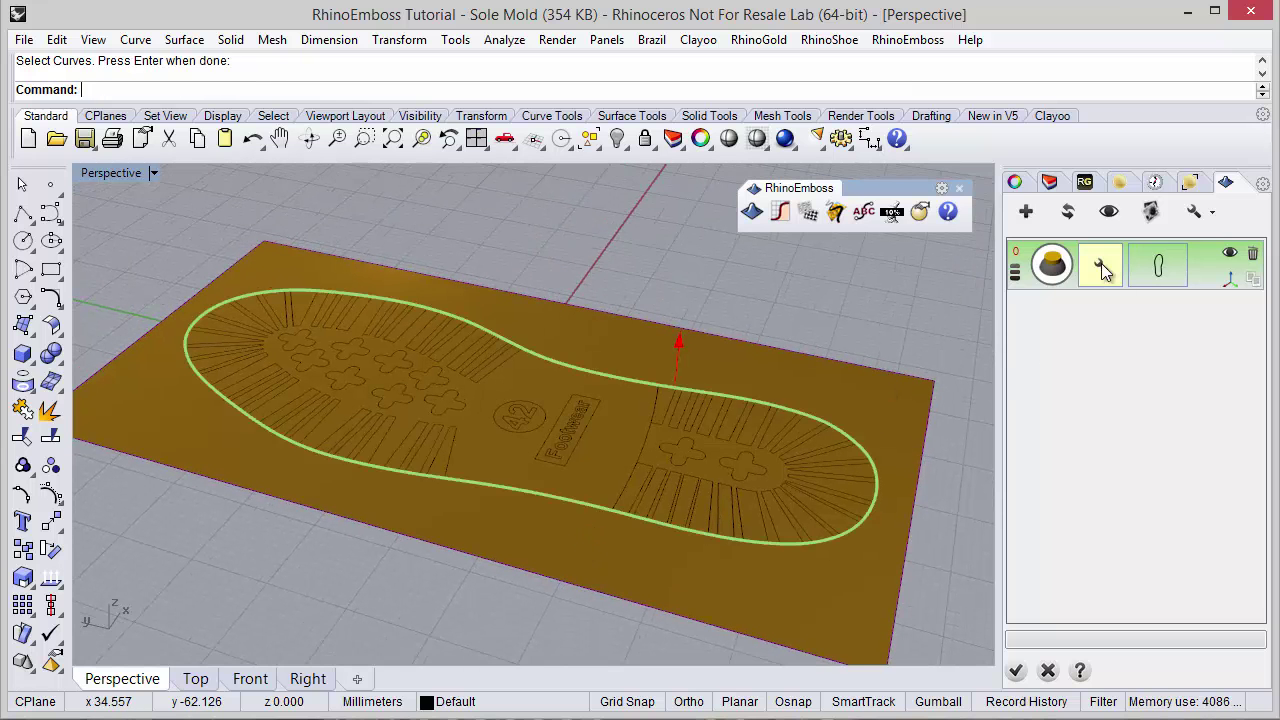
left_click(1101, 263)
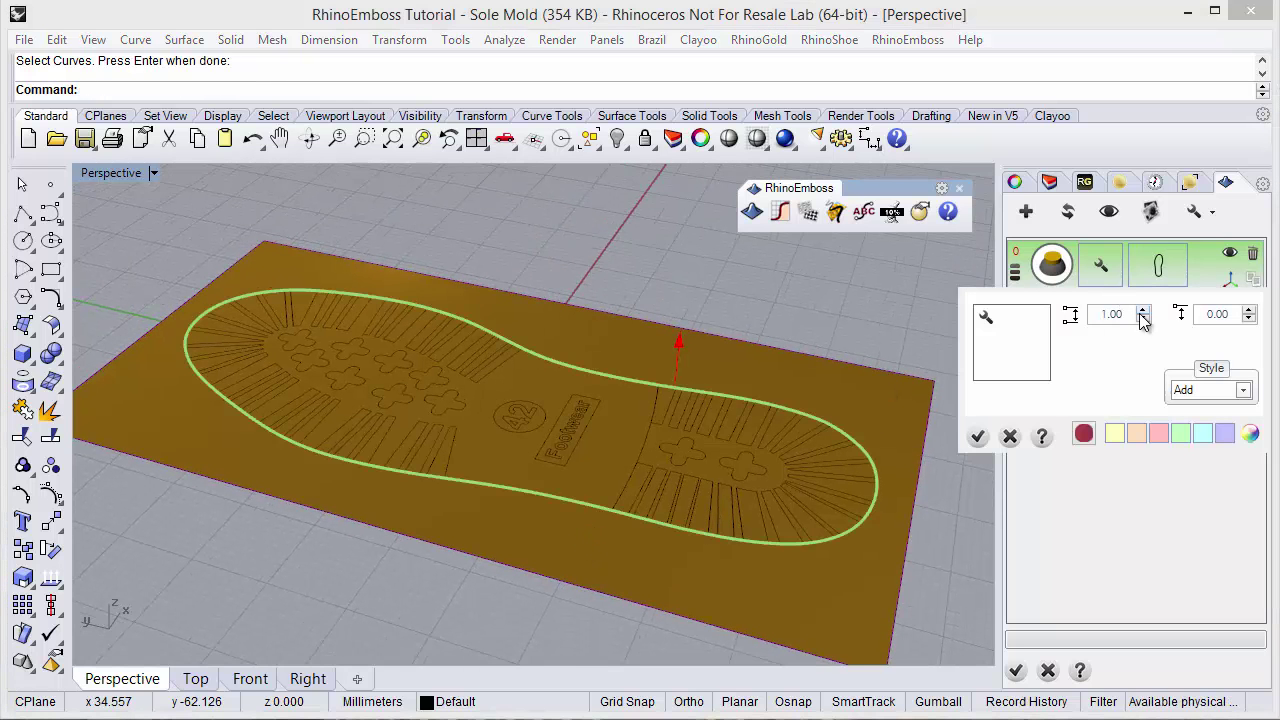
left_click(978, 437)
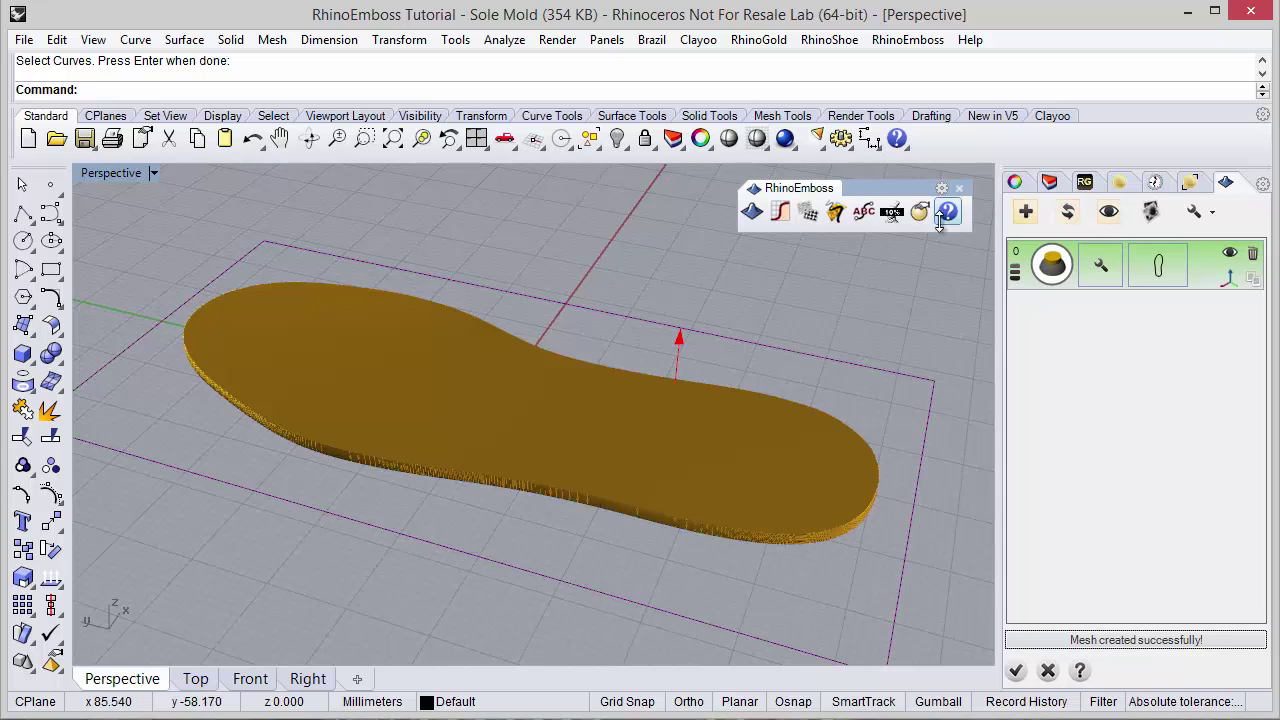
Step: Set the outer sole operation's height to 2 and regenerate the mesh
right_click_drag(608, 458, 671, 374)
left_click(686, 352)
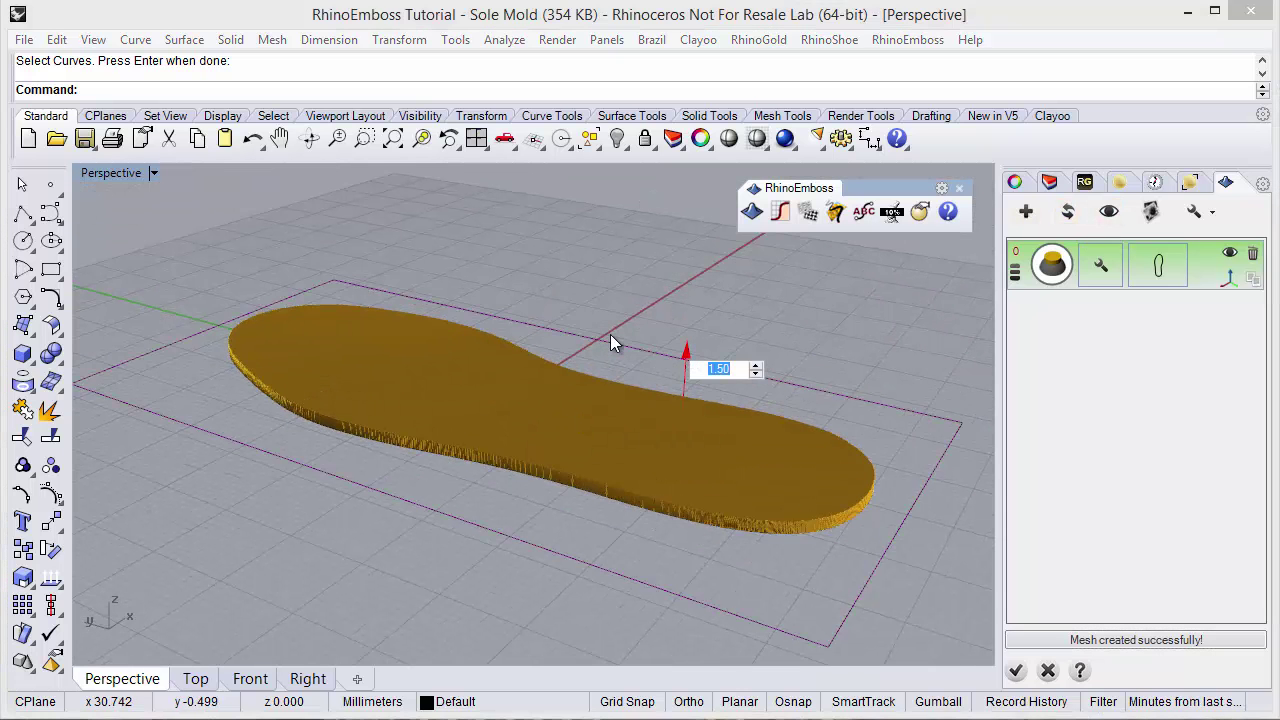
type("2")
key("Return")
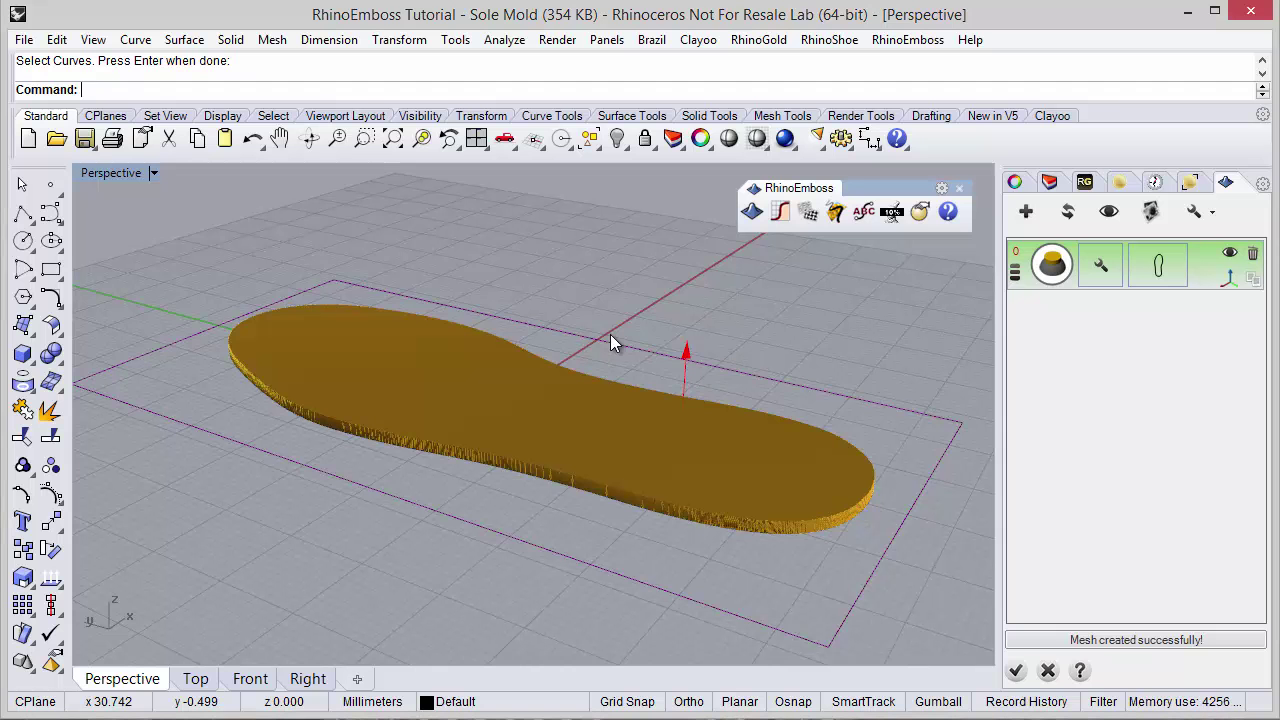
right_click_drag(606, 417, 623, 431)
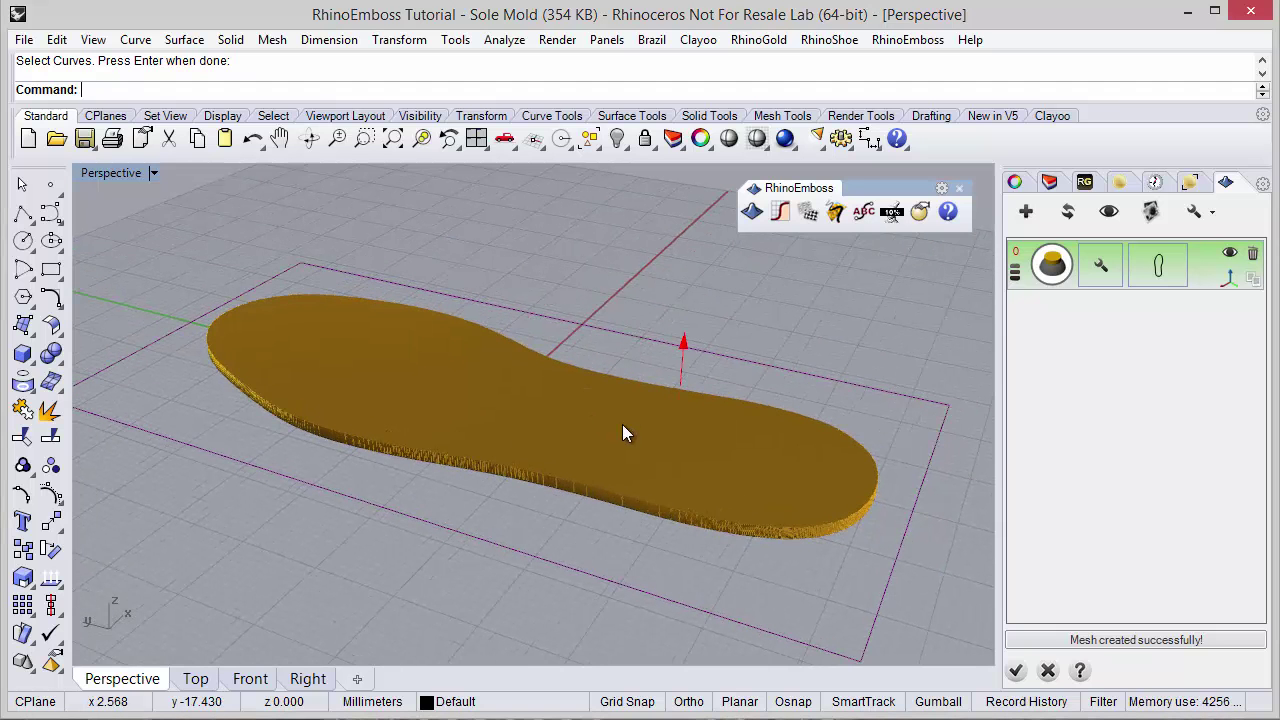
left_click(1067, 211)
right_click_drag(731, 430, 580, 514)
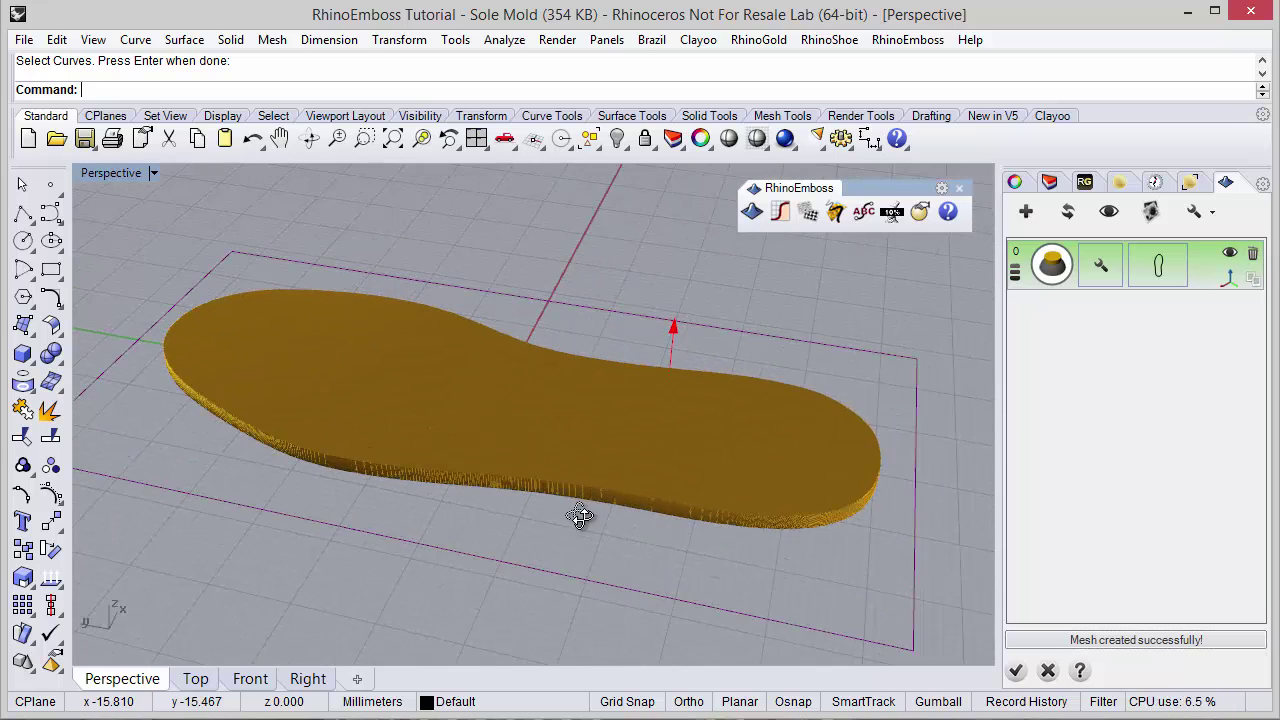
Step: Add a flat-topped emboss operation on the heel section outline using the Add style, and regenerate the mesh
left_click(1024, 216)
left_click(1048, 317)
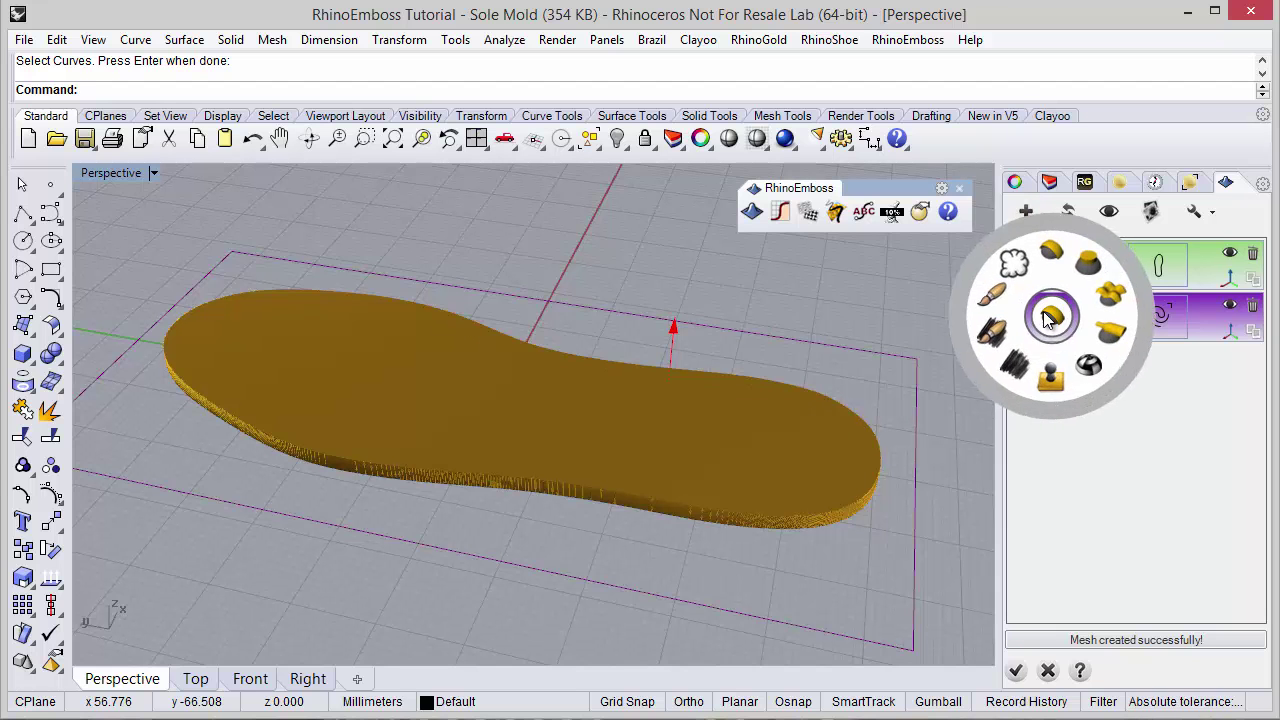
left_click(1085, 269)
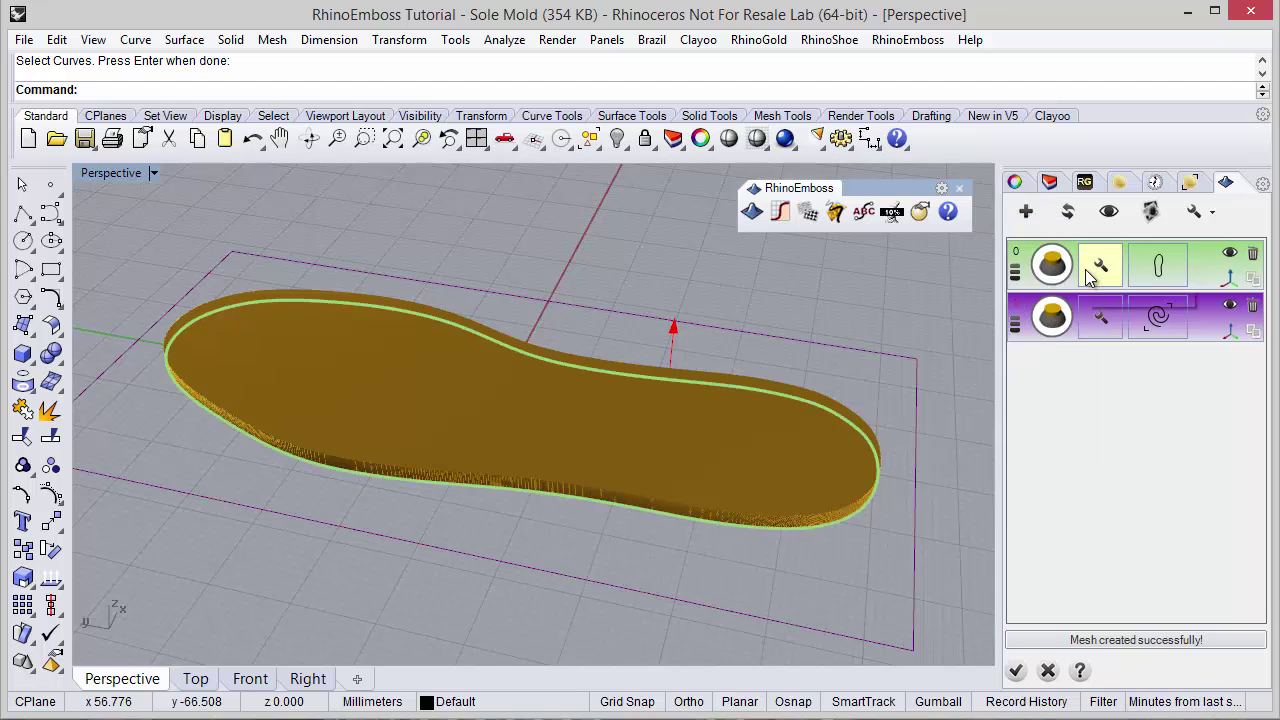
left_click(1159, 322)
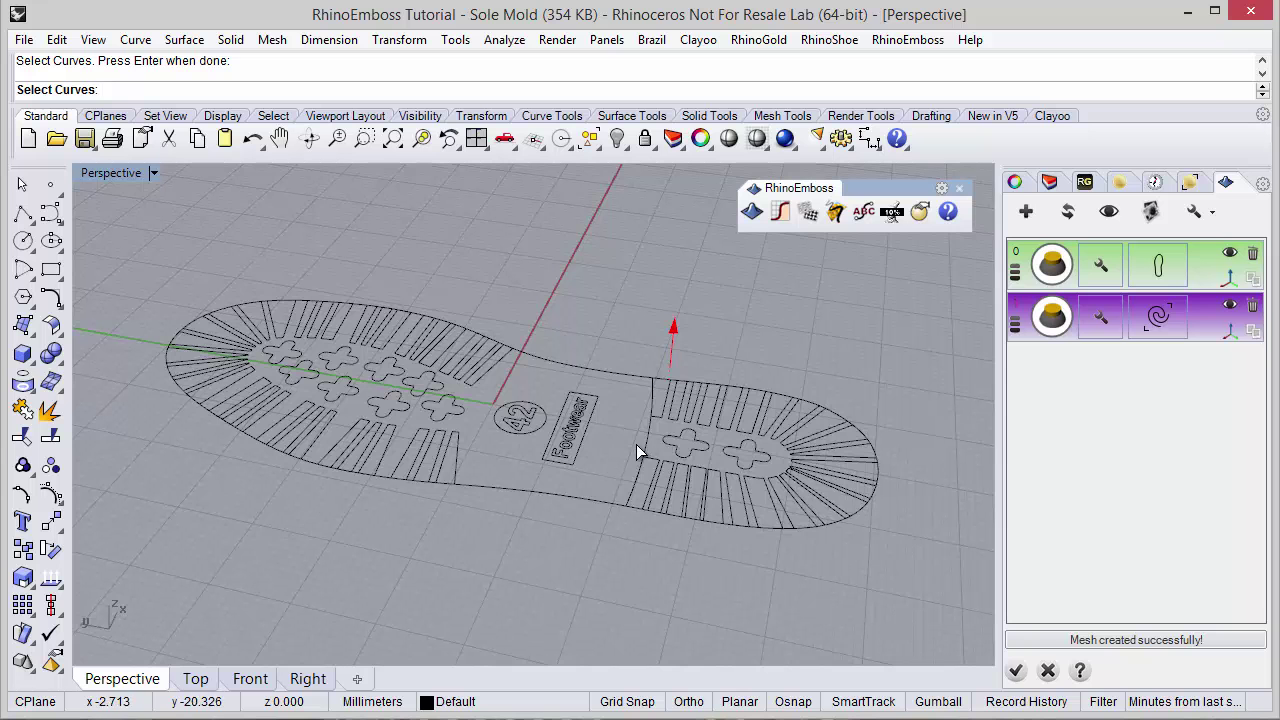
left_click(636, 444)
key("Return")
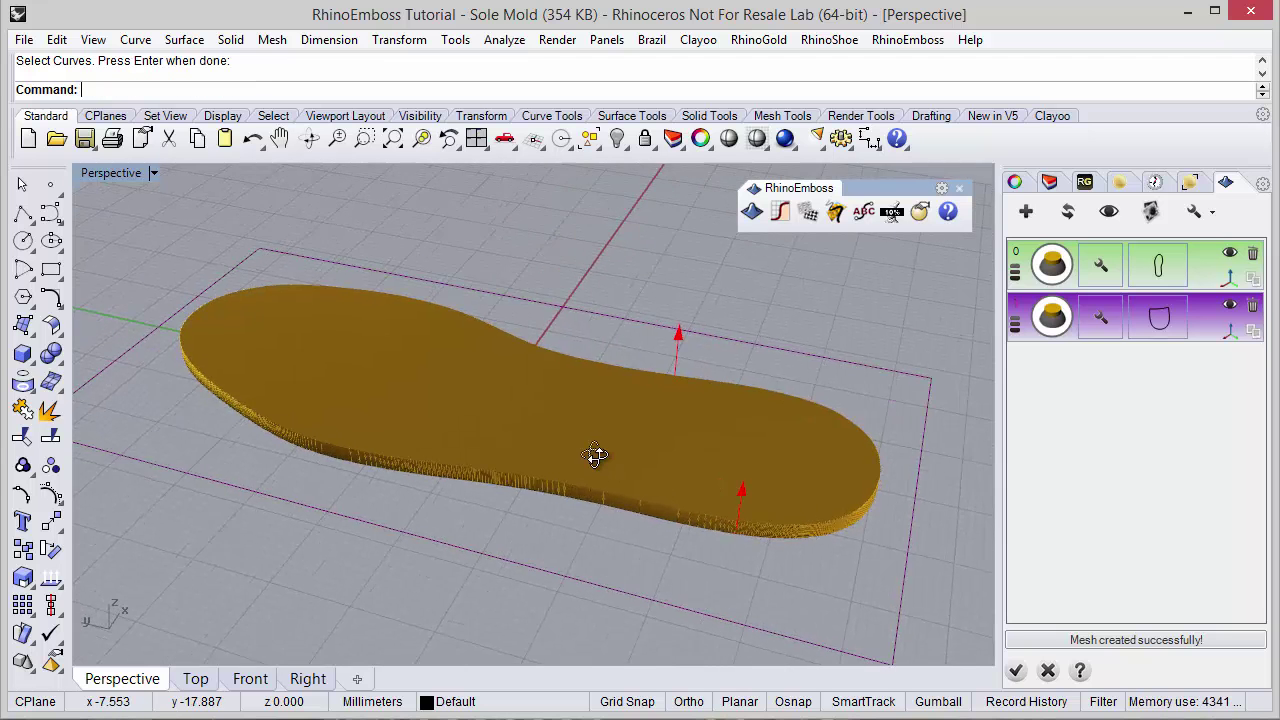
left_click(1100, 320)
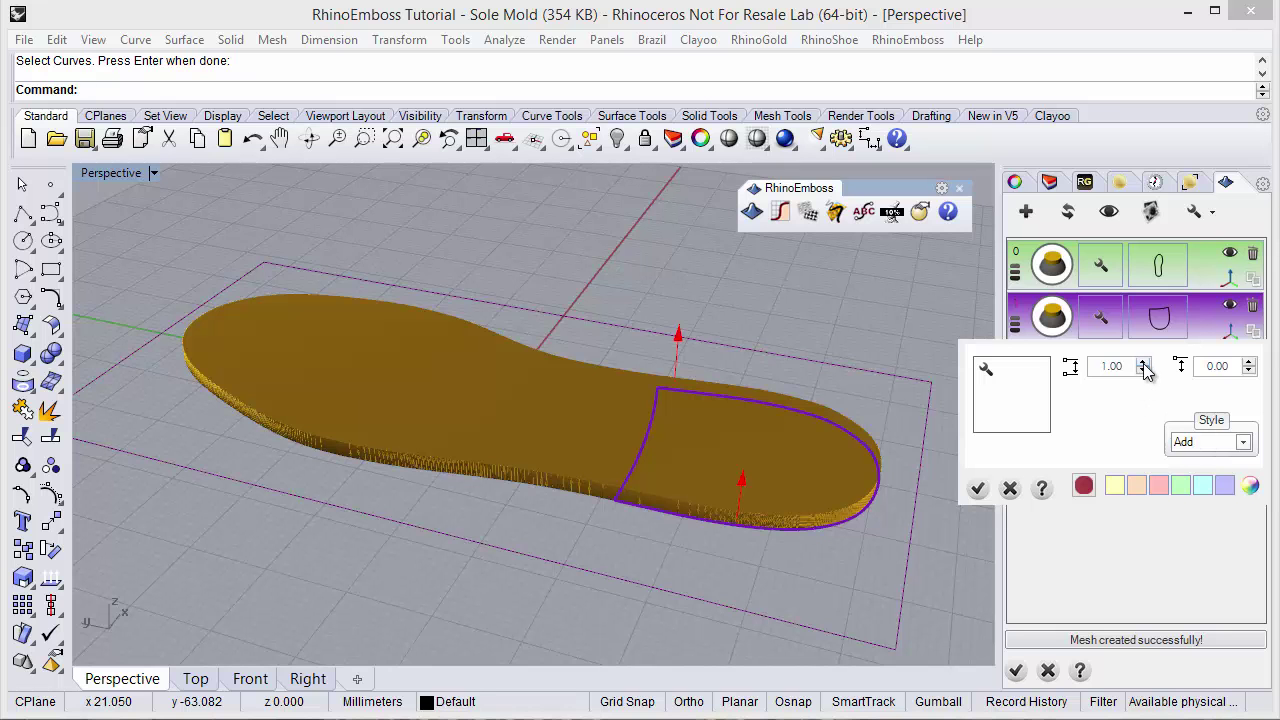
left_click(981, 485)
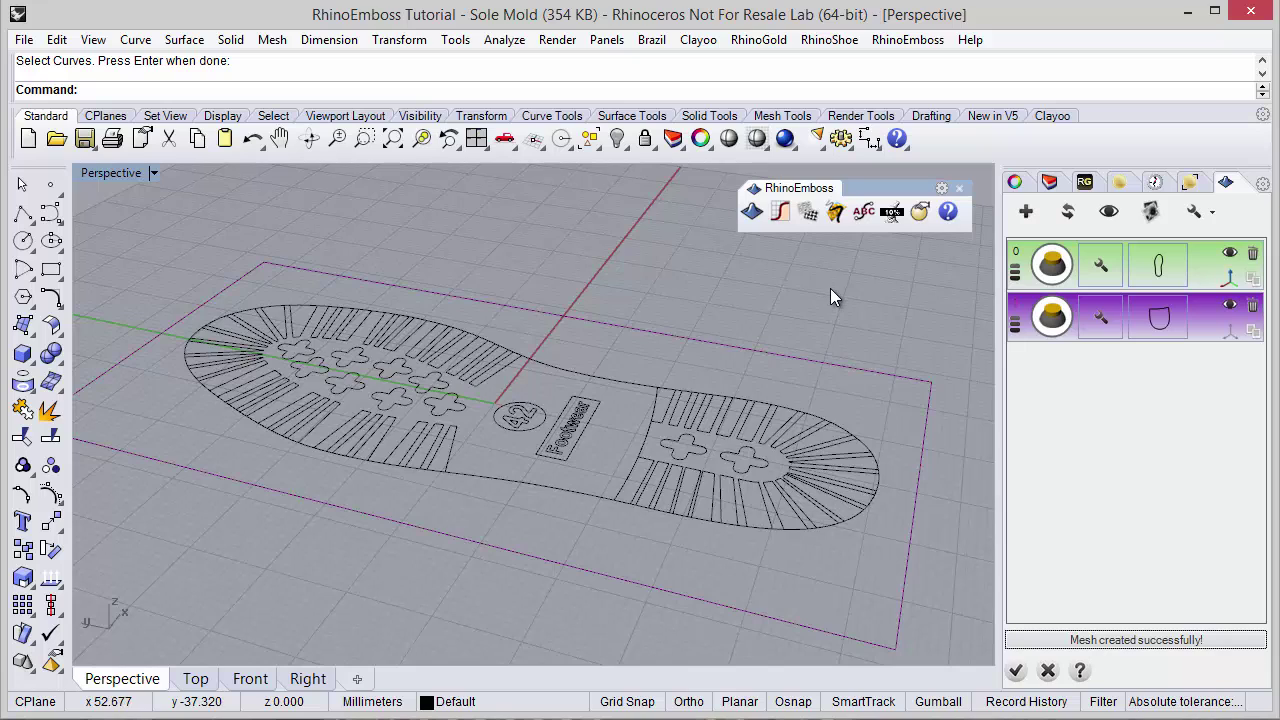
right_click_drag(486, 410, 423, 395)
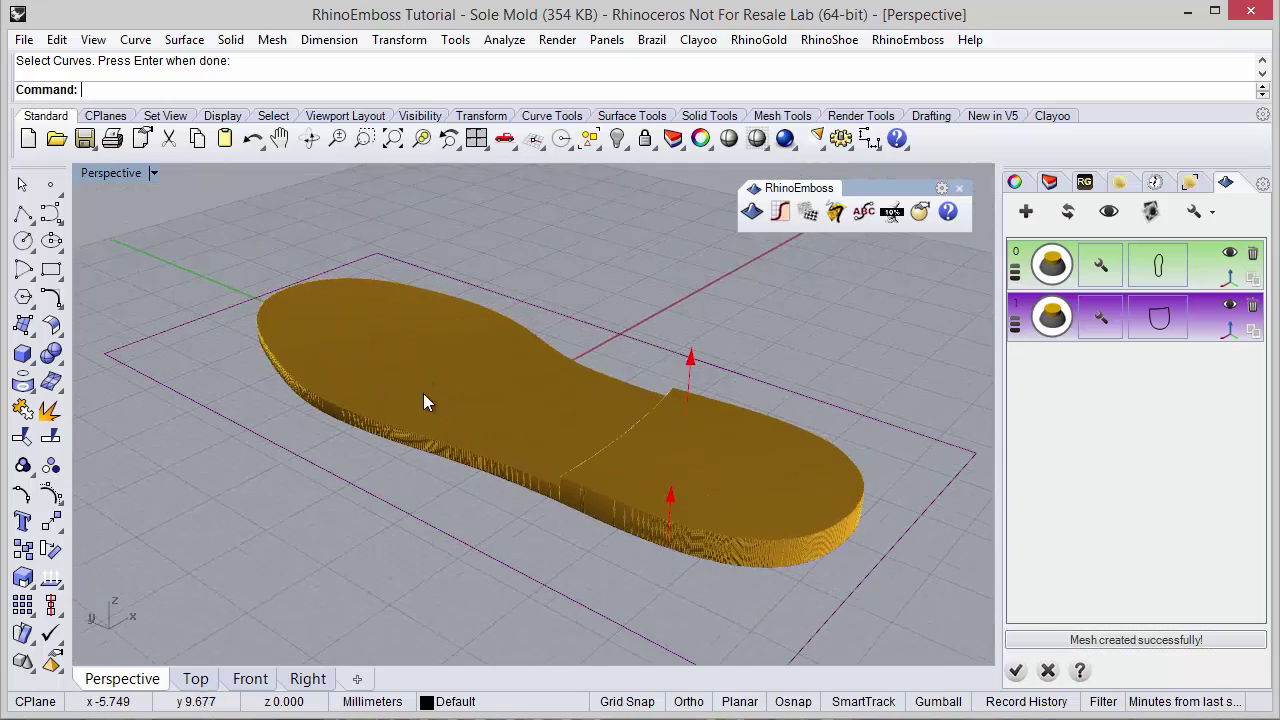
Step: Add a flat-topped emboss operation on the cross-shaped stud curves and regenerate the mesh
left_click(1026, 212)
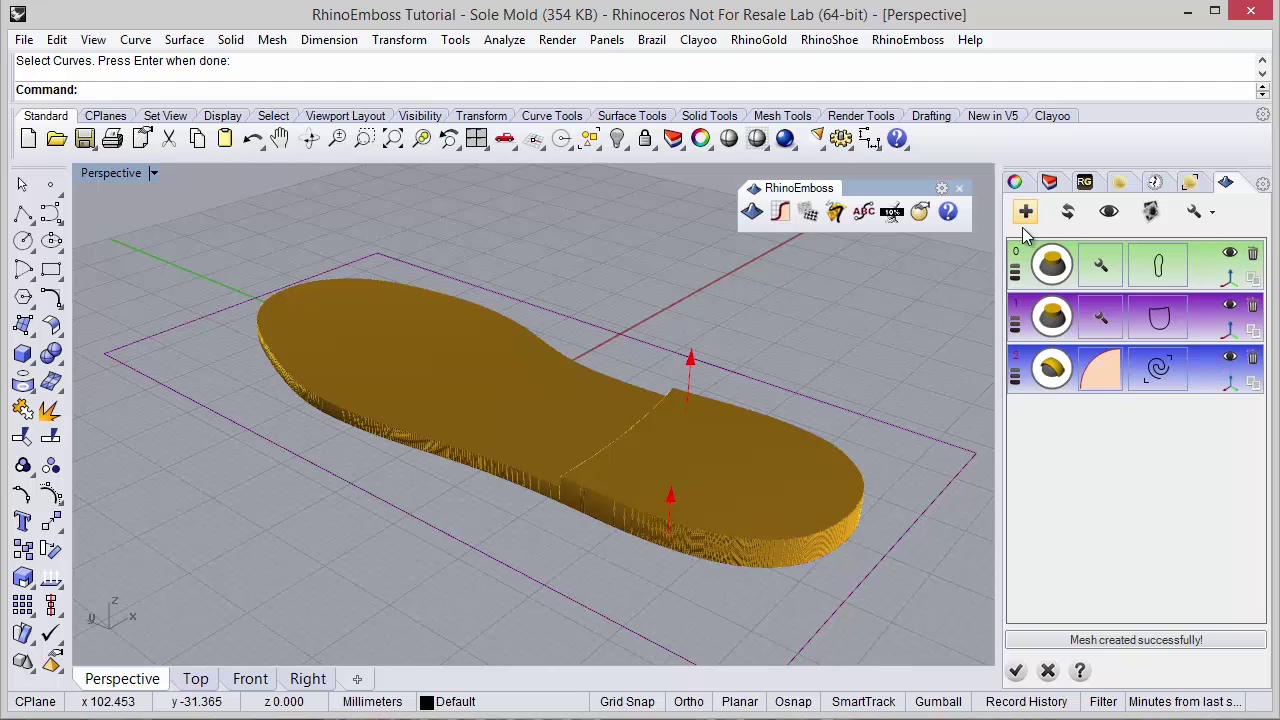
left_click(1053, 368)
left_click(1088, 314)
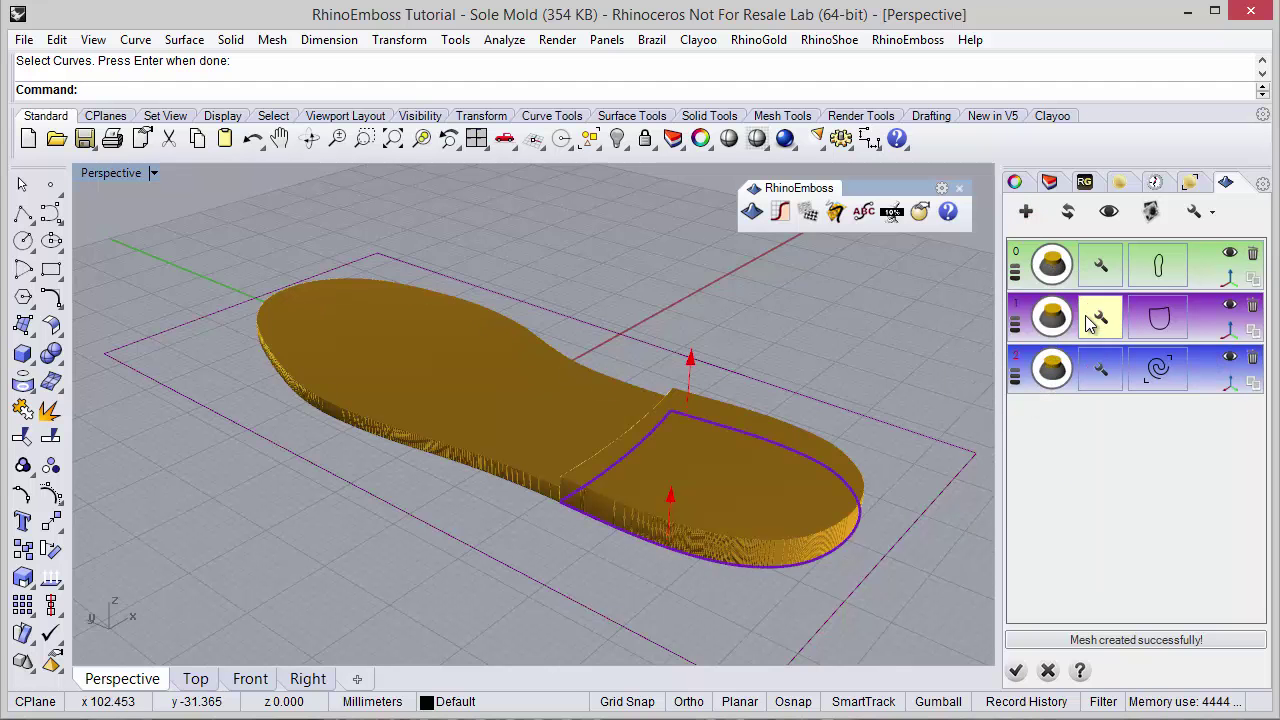
left_click(1148, 385)
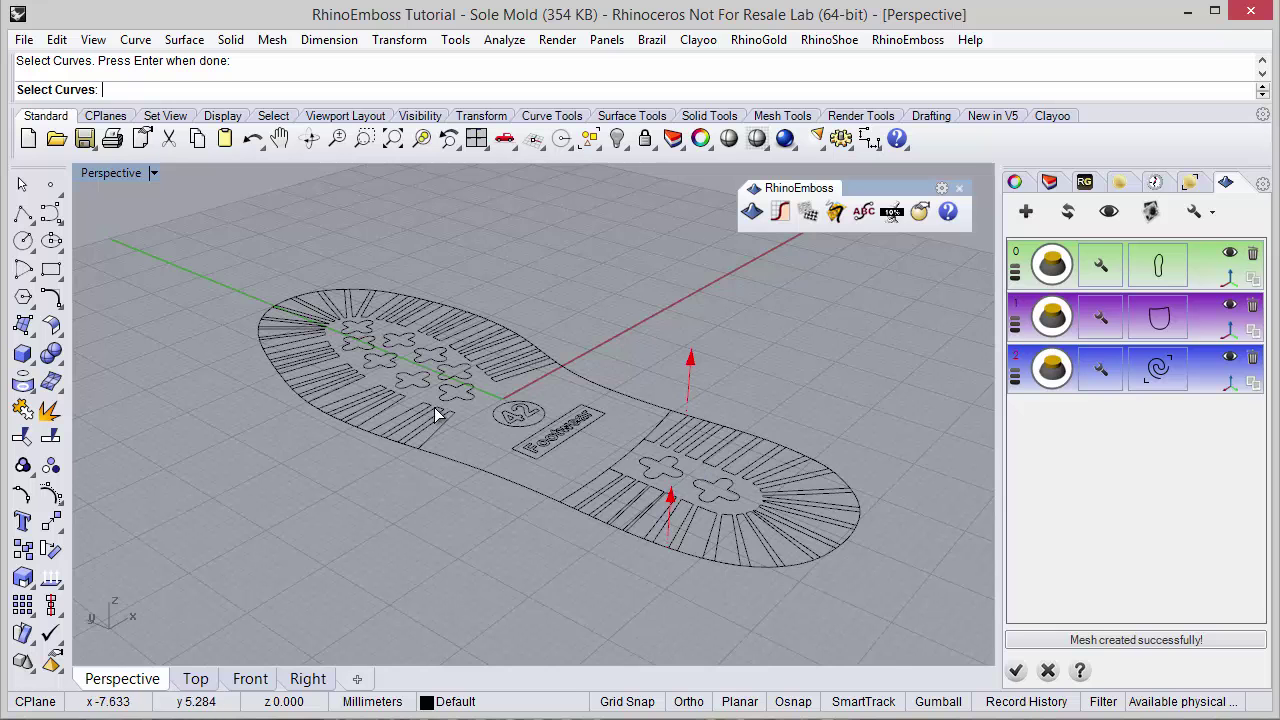
left_click(455, 367)
key("Return")
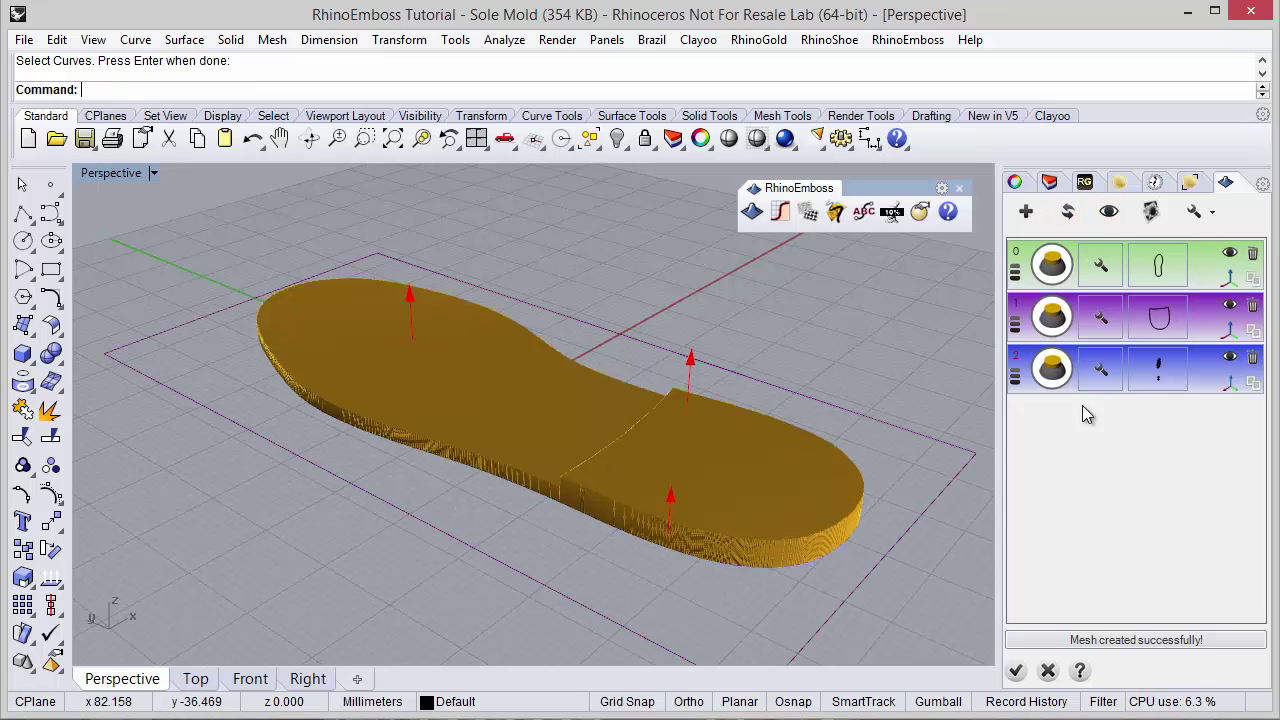
left_click(1068, 212)
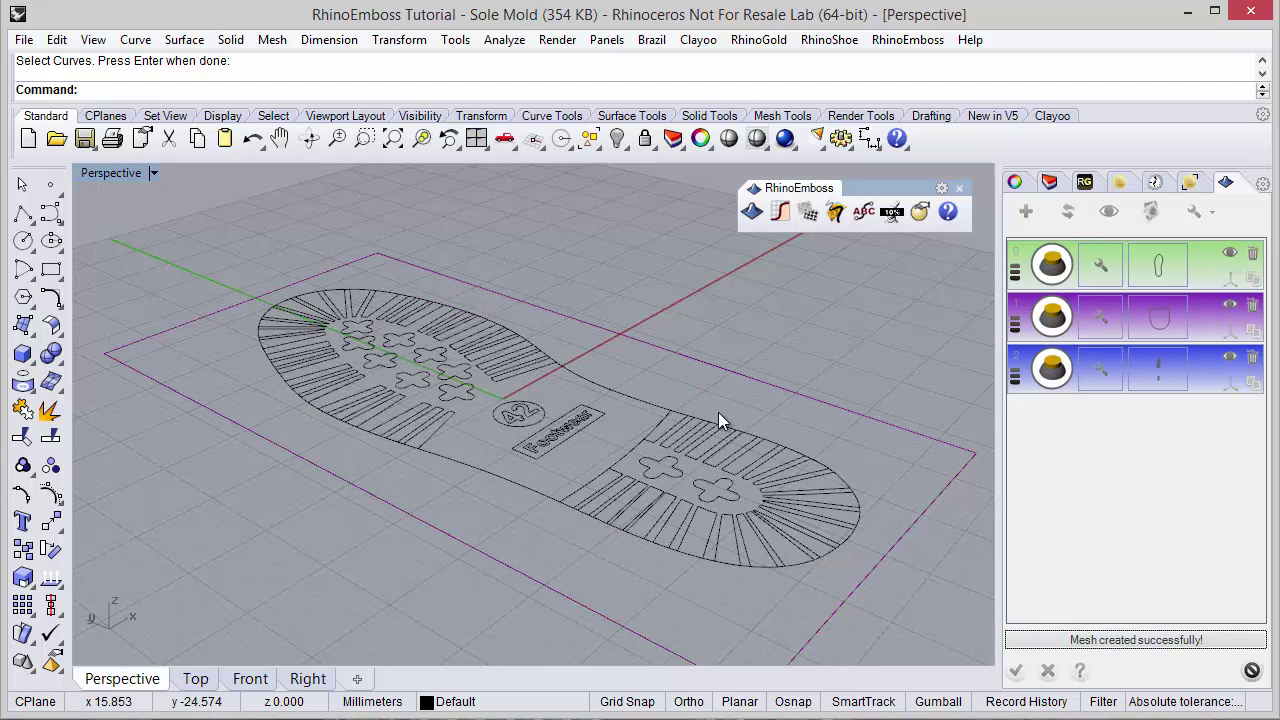
right_click_drag(523, 403, 548, 498)
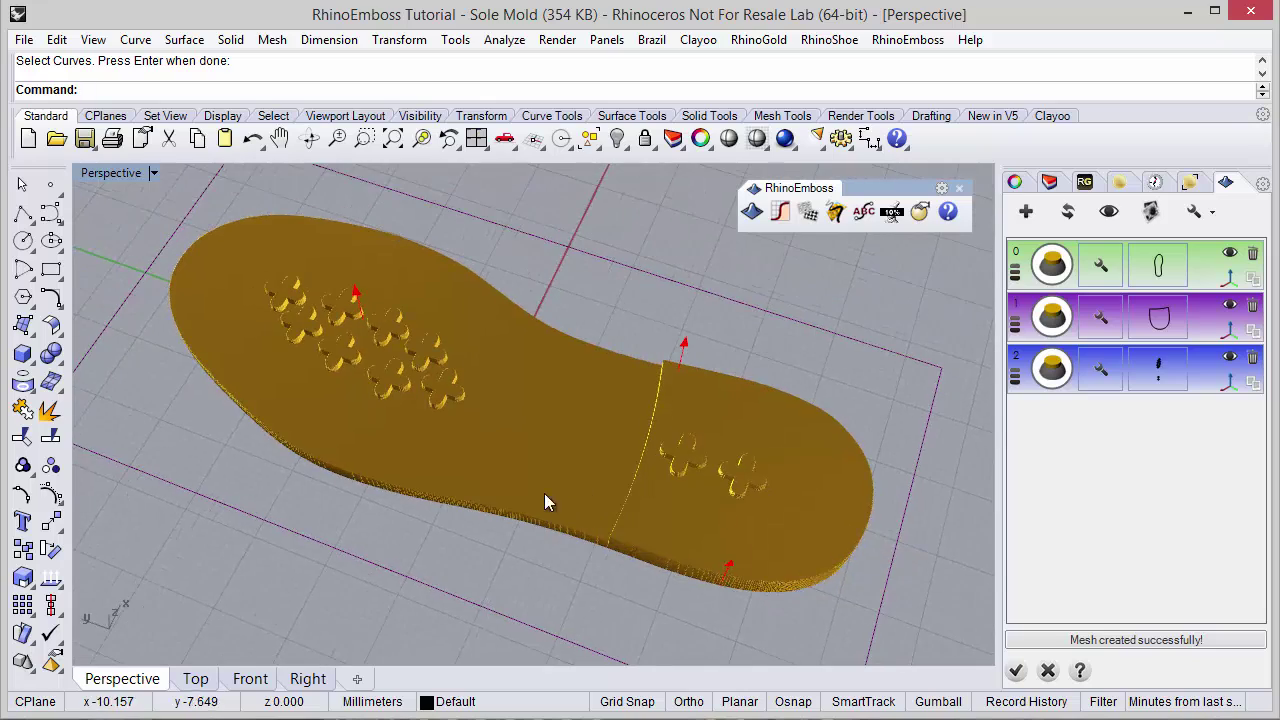
scroll(426, 351, "up", 4)
right_click_drag(453, 410, 500, 320)
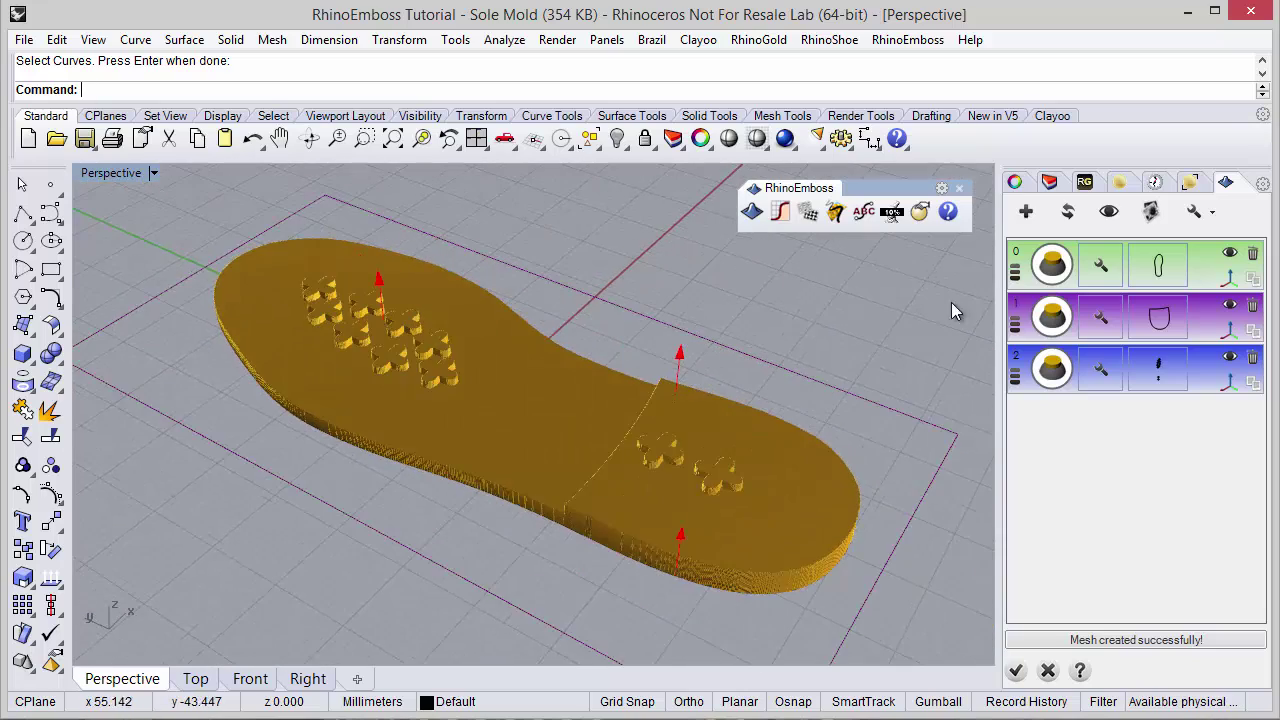
Step: Add a flat-topped emboss operation on the radial tread bar curves around the forefoot and heel, and regenerate the mesh
left_click(1026, 212)
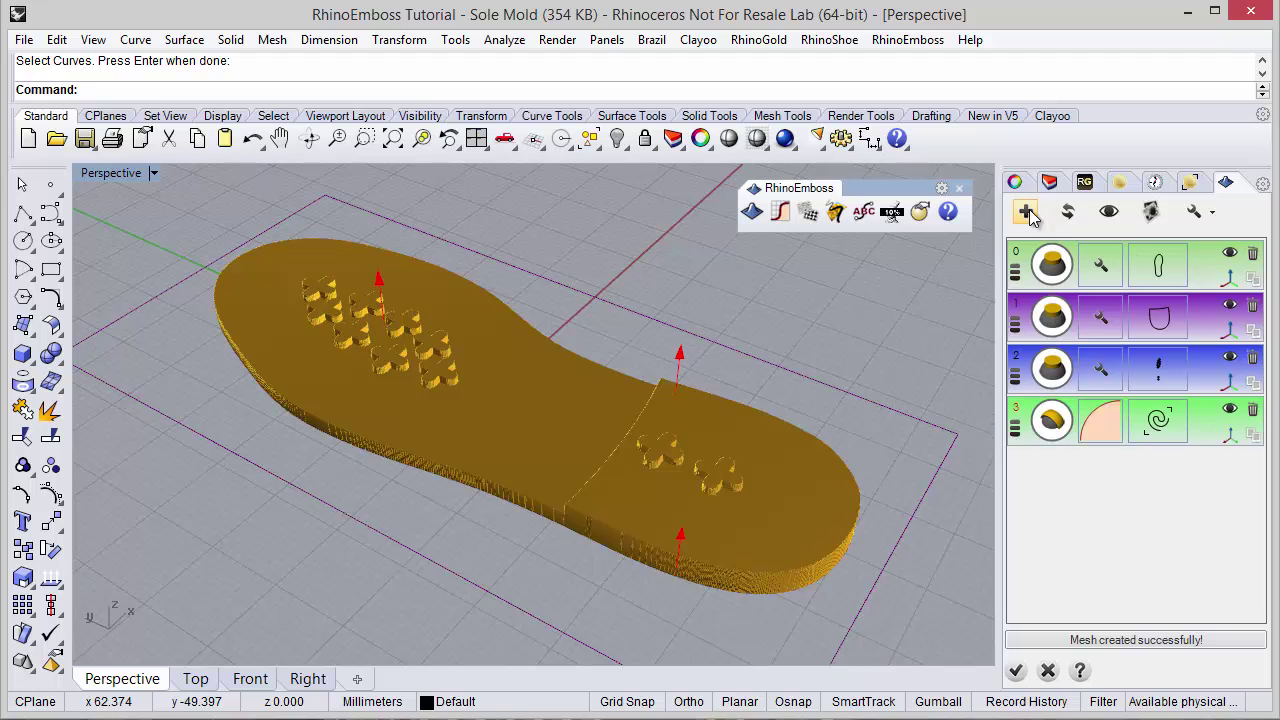
left_click(1045, 432)
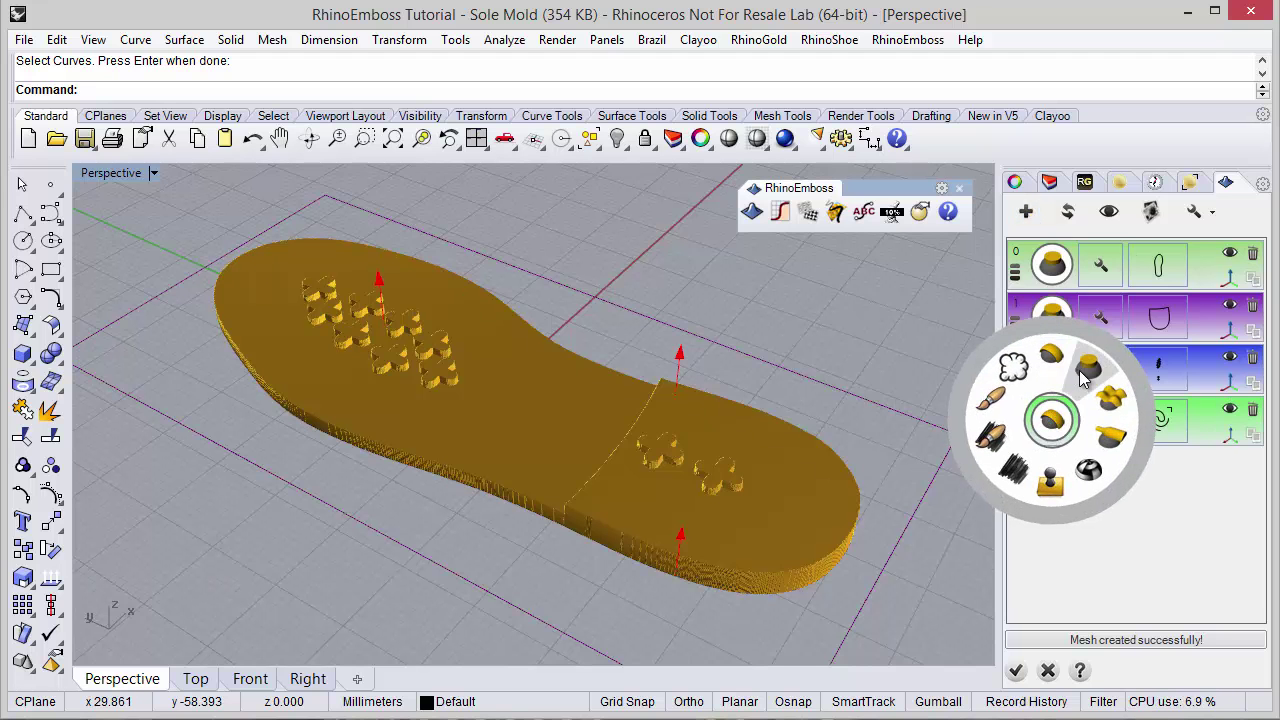
left_click(1082, 372)
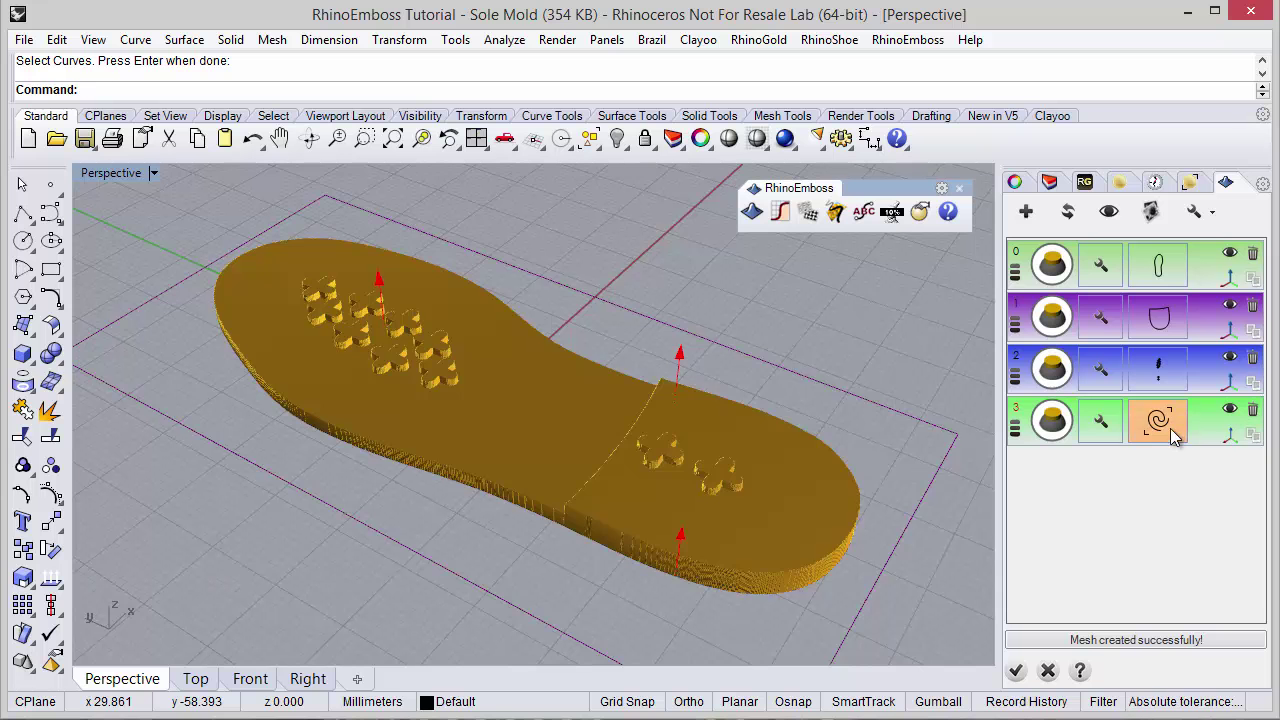
left_click(1175, 432)
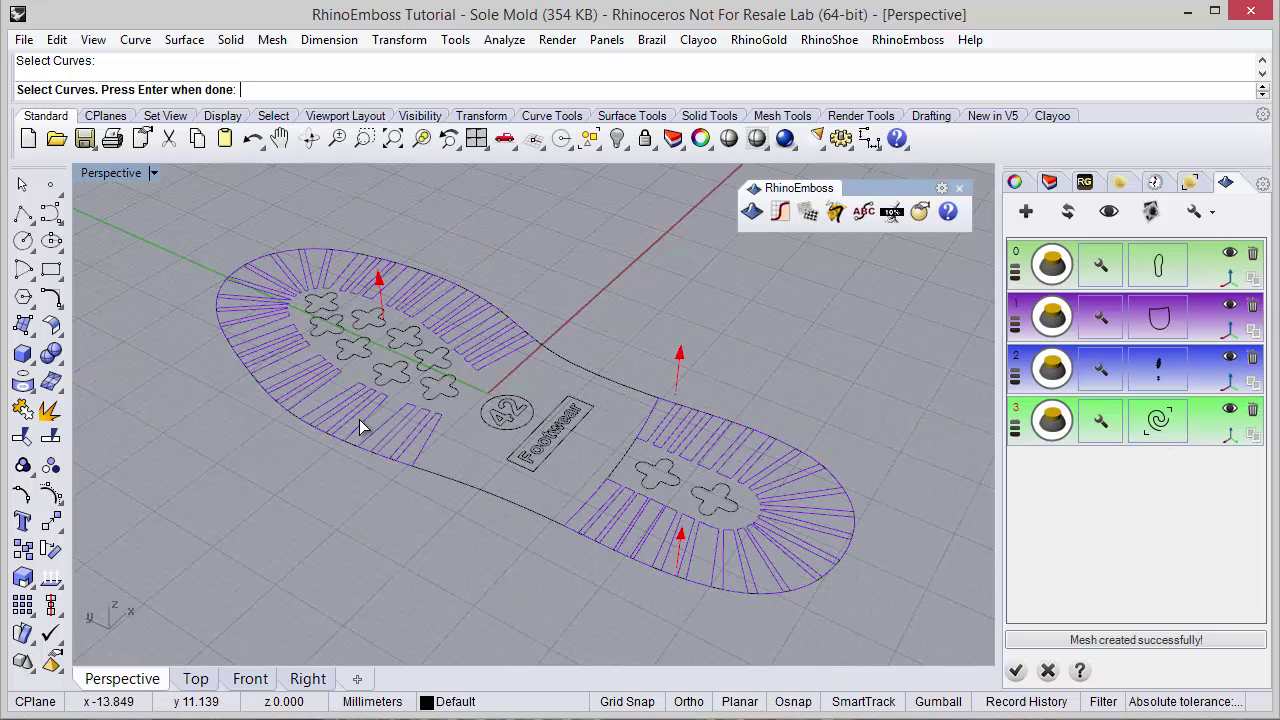
right_click(358, 515)
right_click_drag(360, 523, 390, 523)
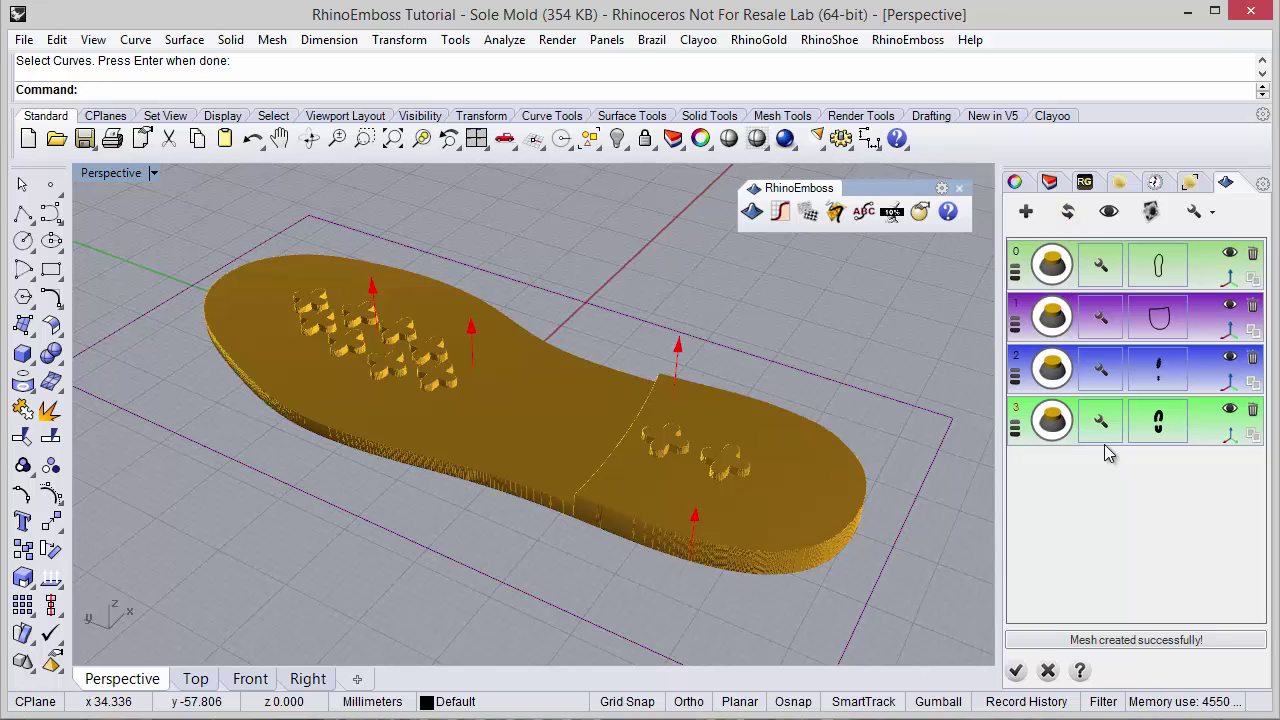
left_click(1066, 210)
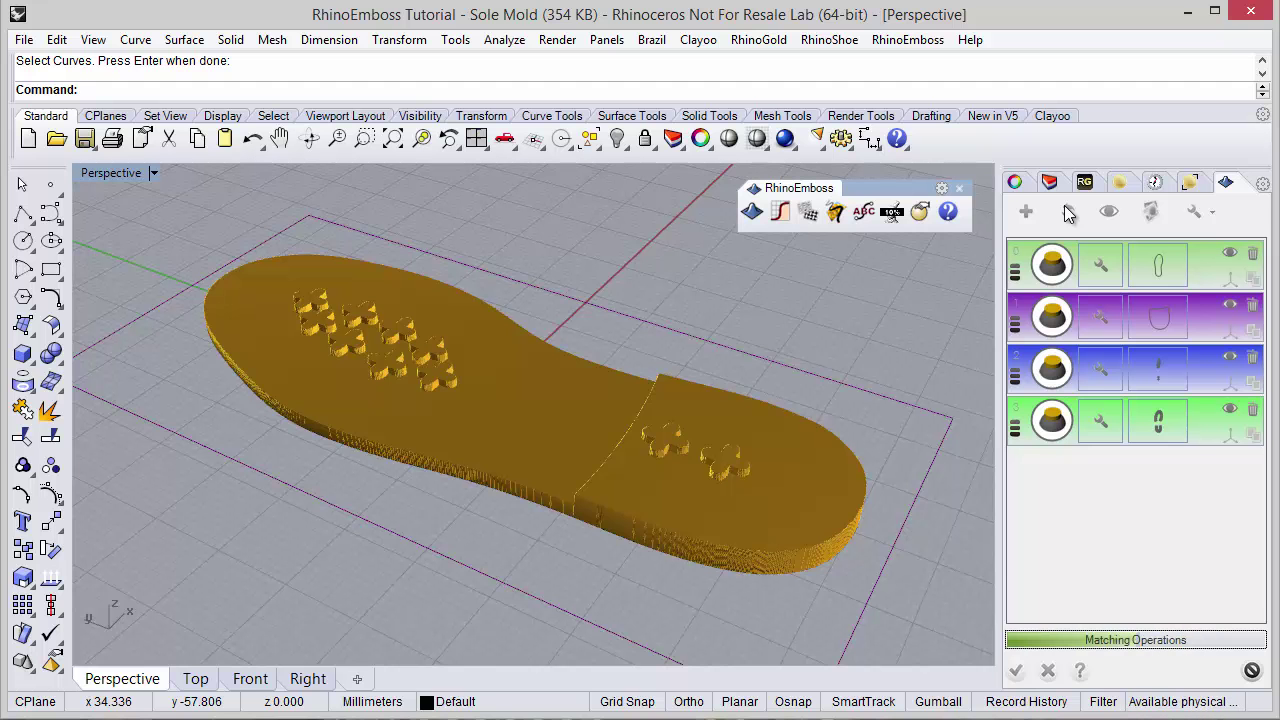
right_click_drag(583, 460, 526, 591)
right_click_drag(670, 494, 600, 445)
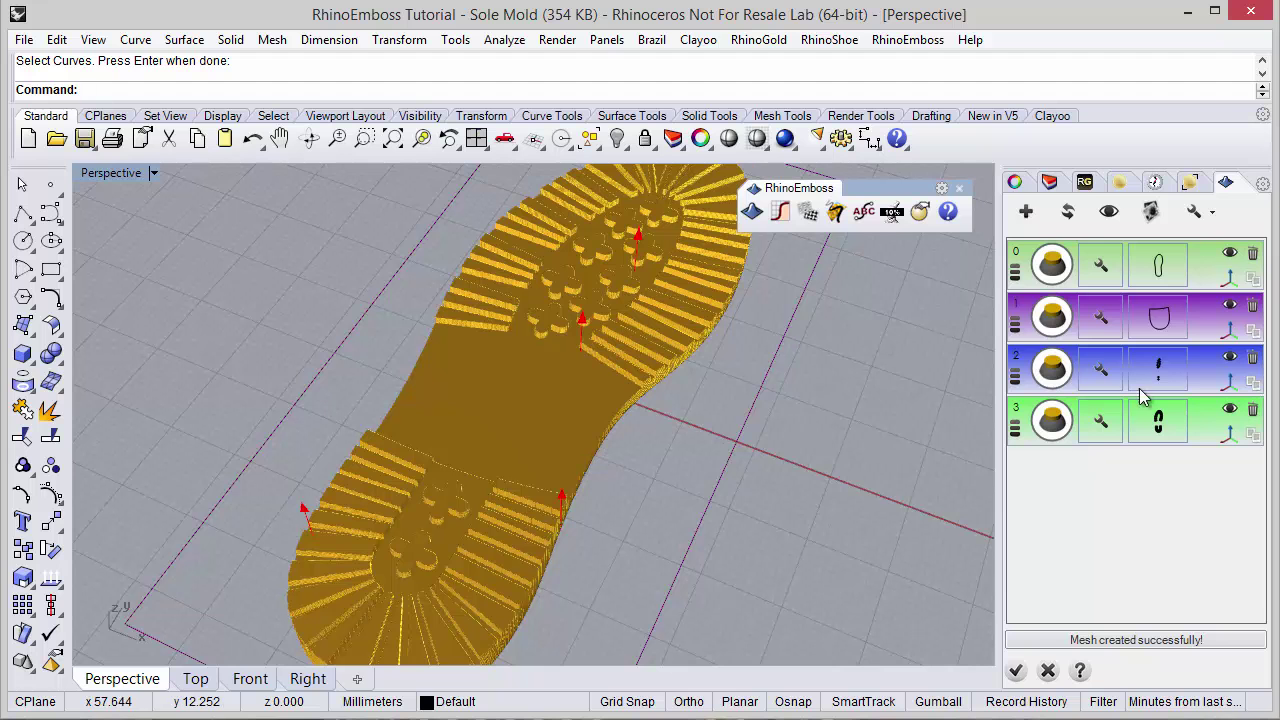
Step: Add a rounded emboss operation on the circle around 42 and the rectangle around Footwear
left_click(1026, 212)
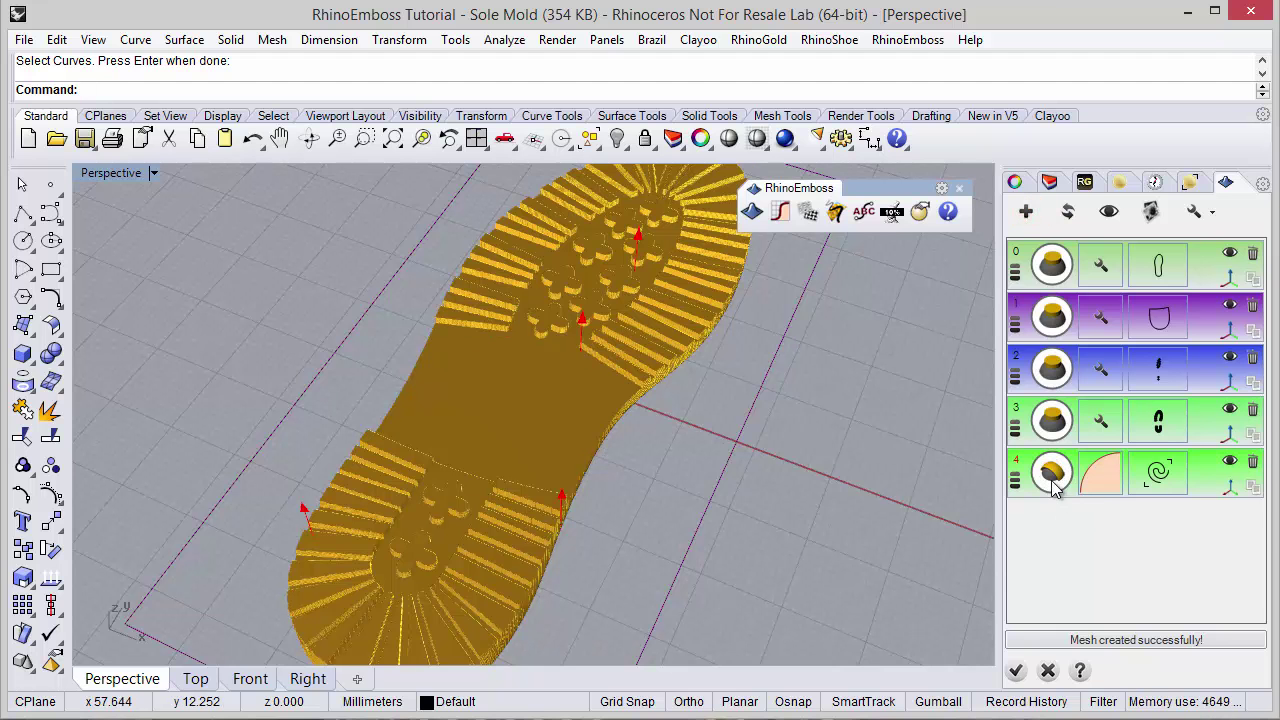
left_click(1051, 471)
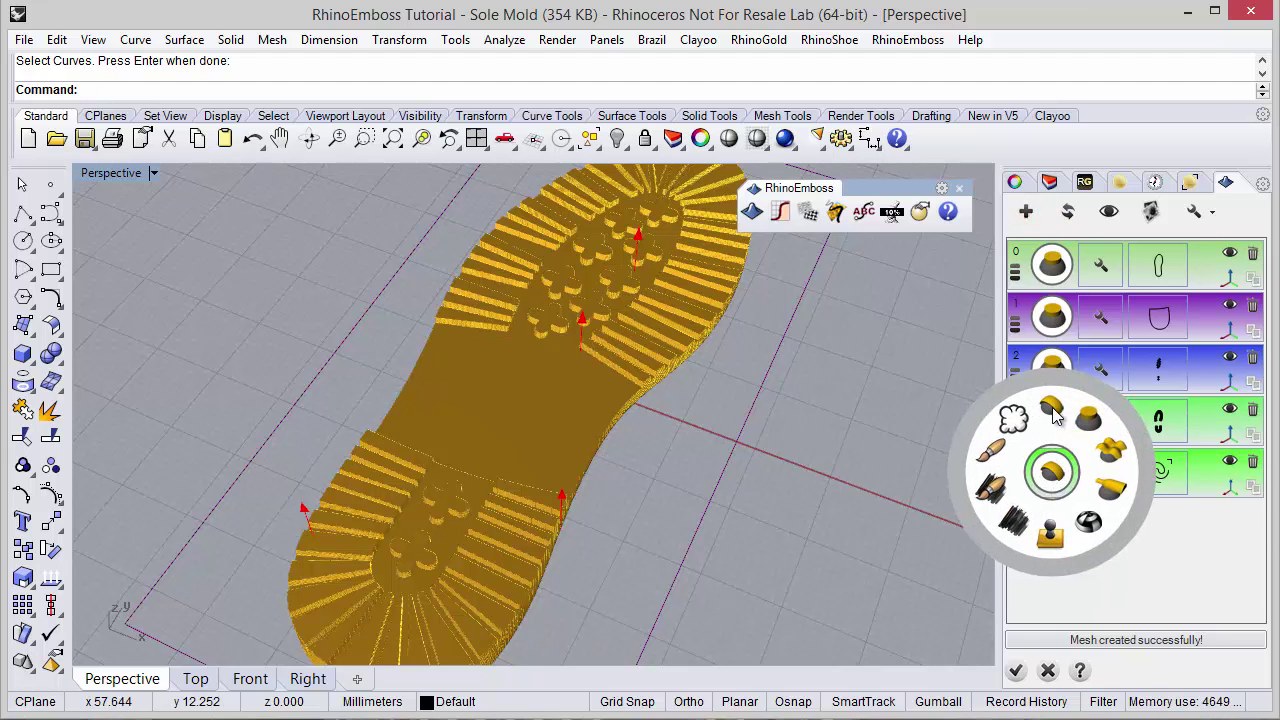
left_click(1052, 408)
scroll(529, 411, "up", 5)
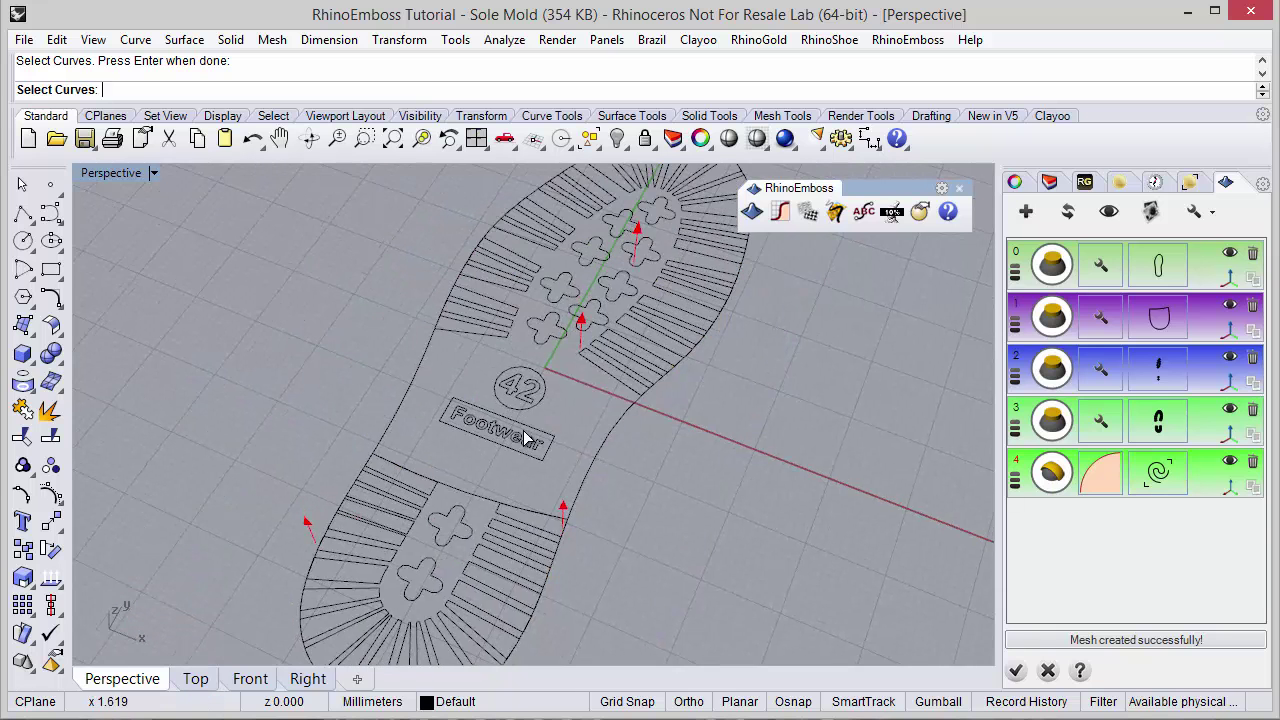
left_click(529, 398)
left_click(552, 451)
key("Return")
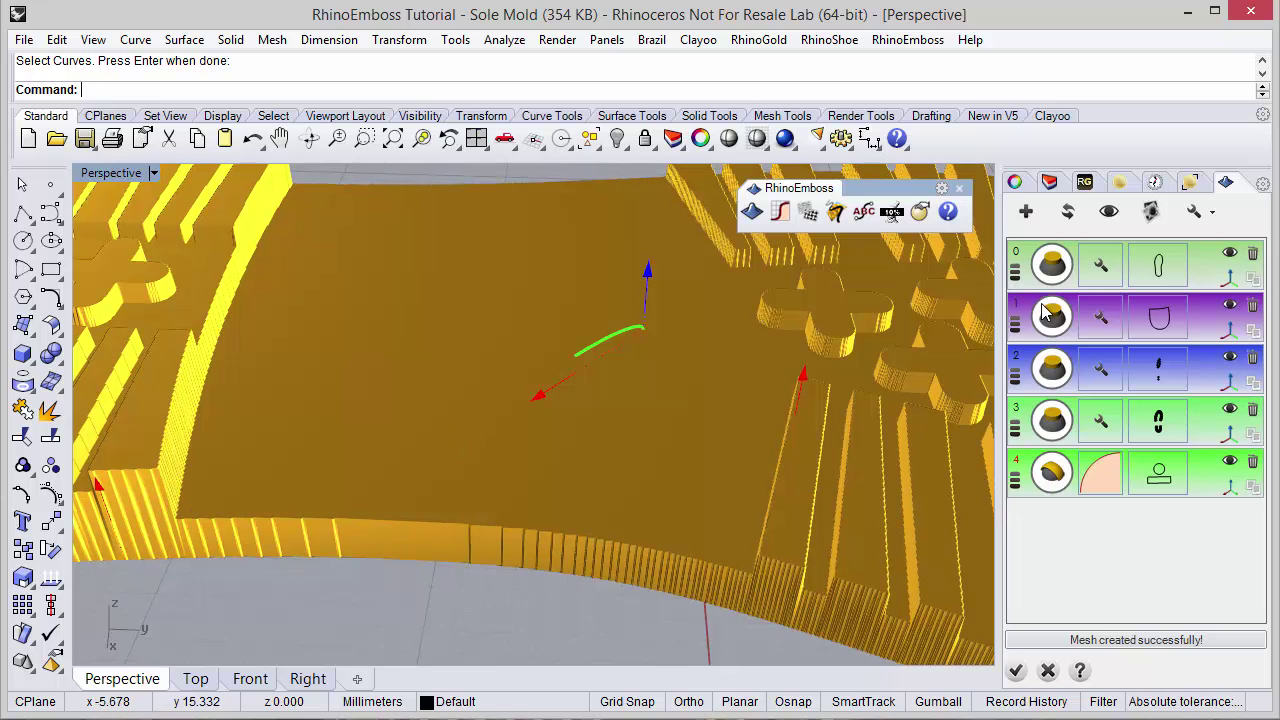
Step: Reduce the circle and rectangle operation's height and width directly in the viewport, regenerate the mesh, and hide that operation's manipulators
left_click(1108, 212)
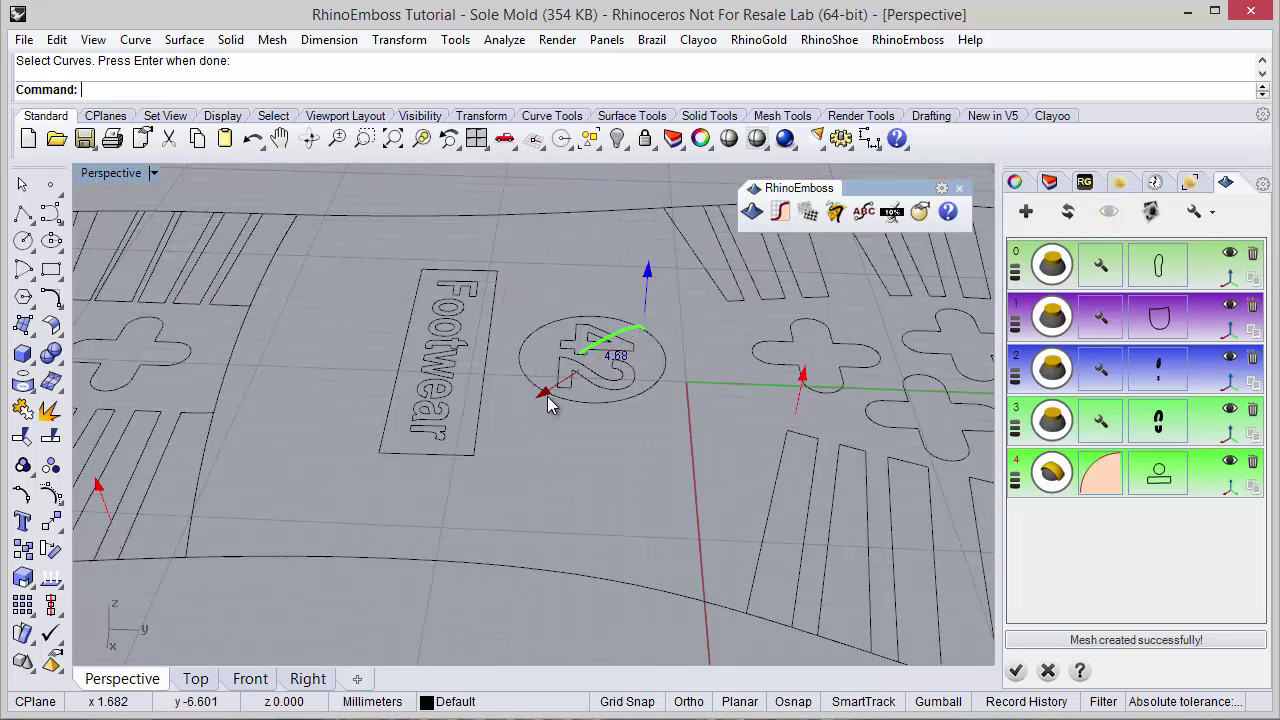
right_click_drag(590, 390, 538, 358)
left_click_drag(670, 300, 670, 310)
left_click_drag(597, 374, 608, 376)
right_click_drag(510, 423, 706, 465)
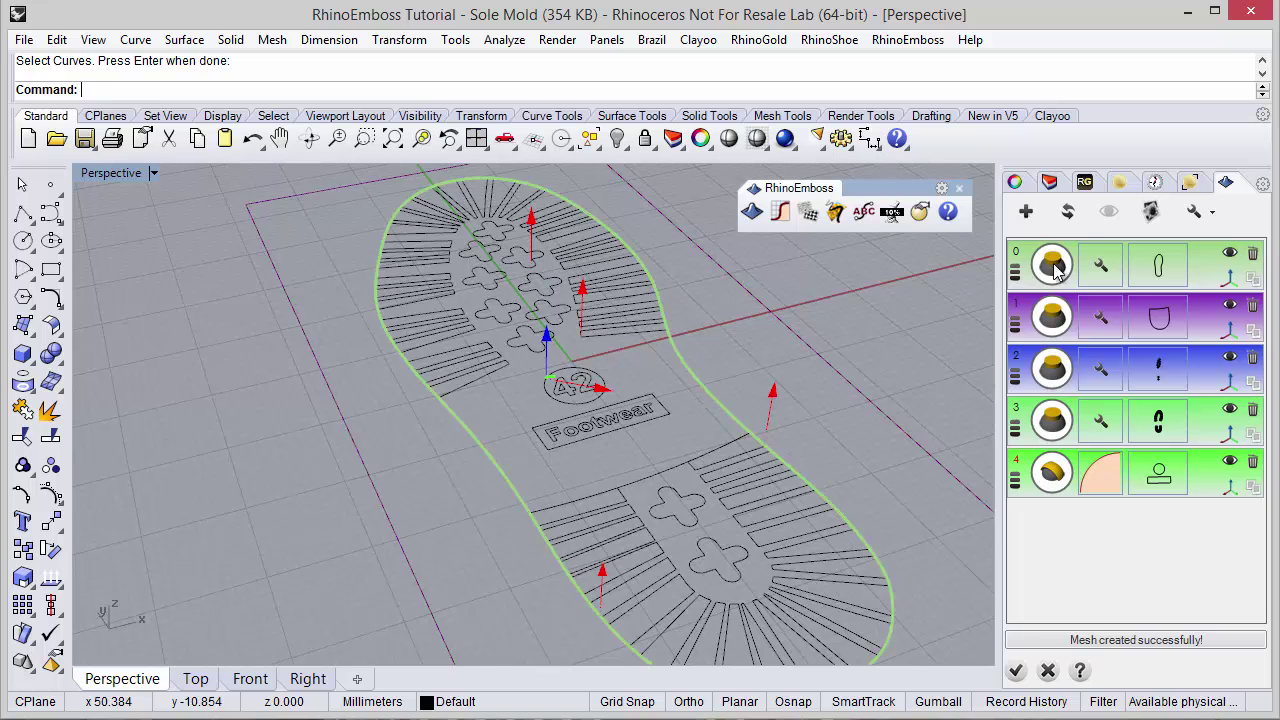
left_click(1070, 213)
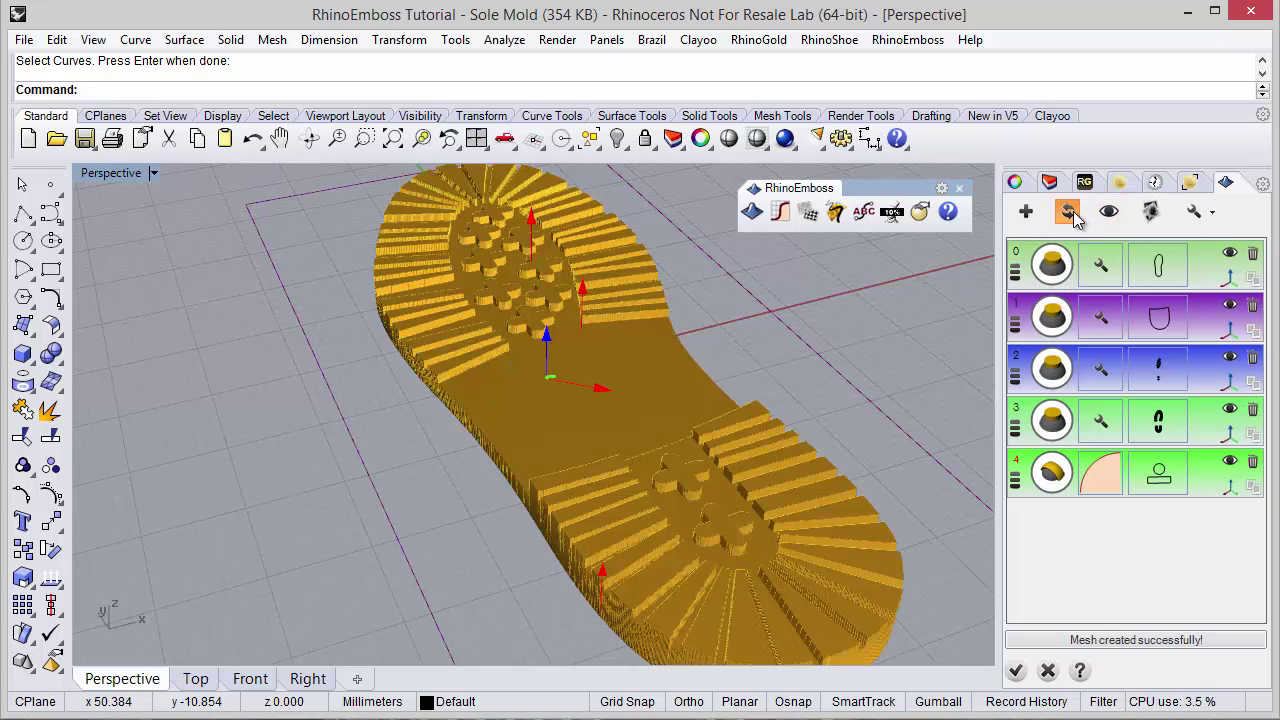
left_click(1070, 213)
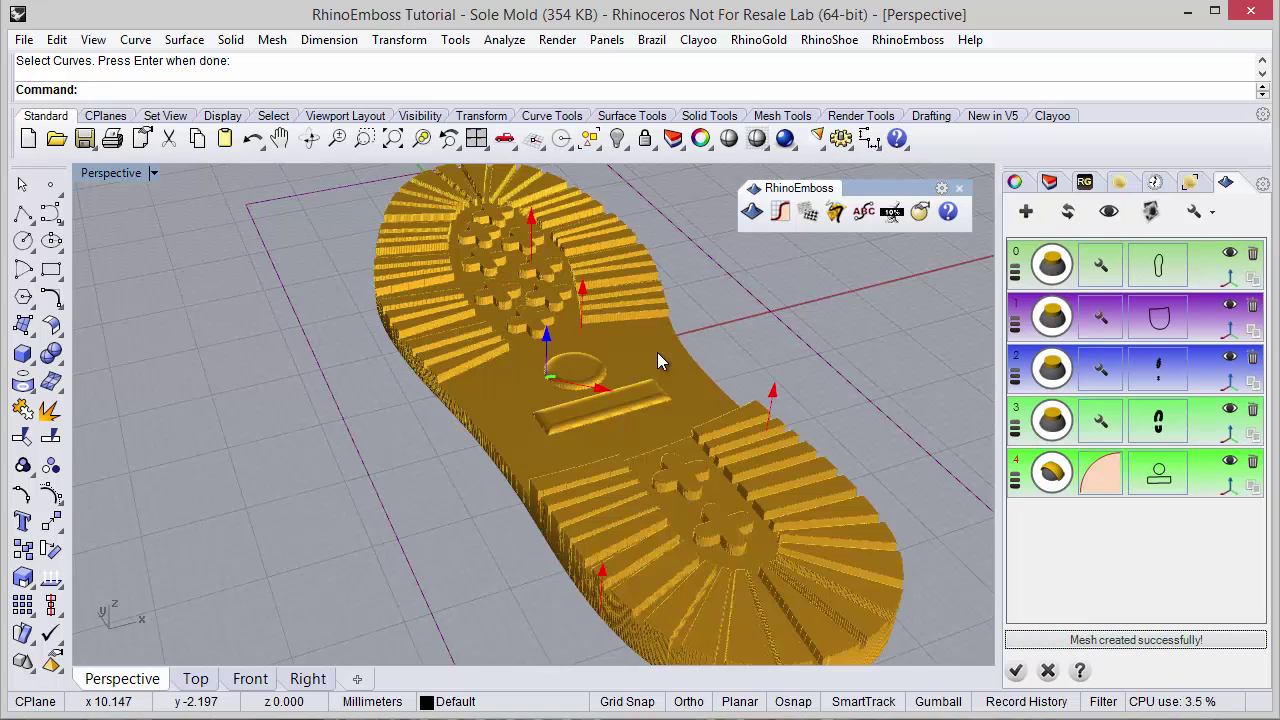
right_click_drag(560, 416, 575, 517)
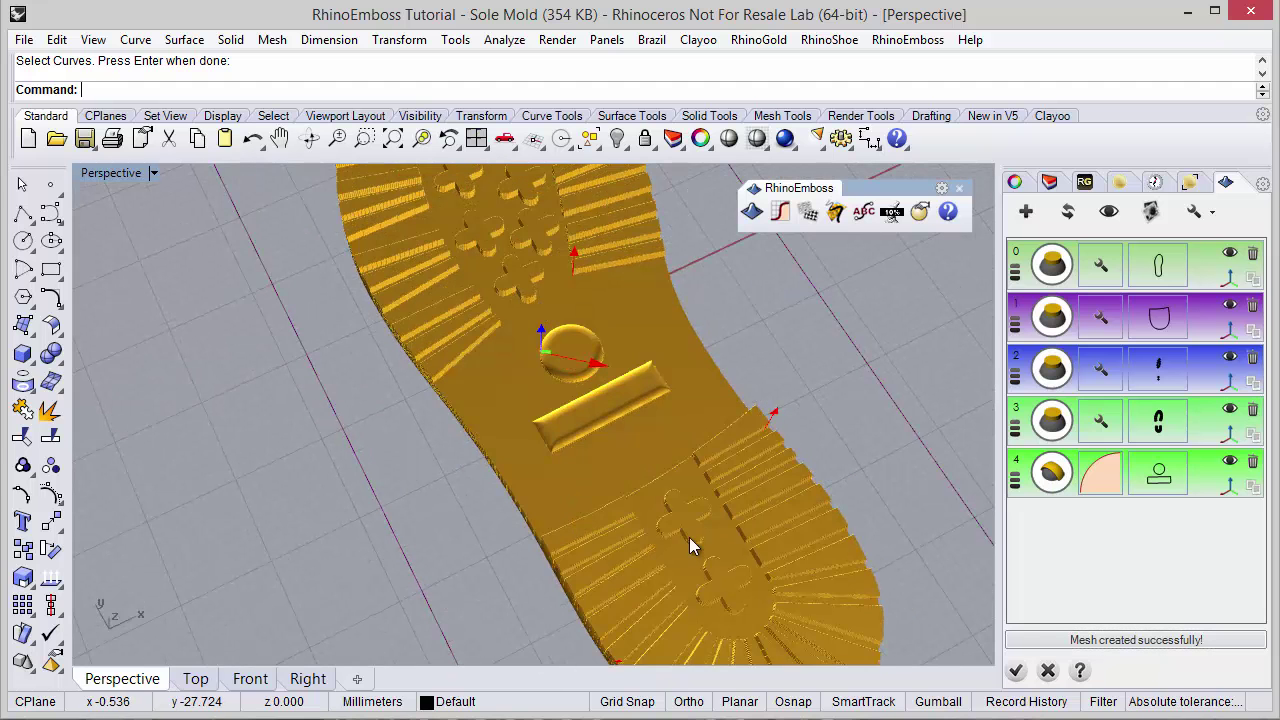
left_click(1229, 484)
right_click_drag(686, 456, 547, 471)
scroll(630, 382, "up", 8)
scroll(537, 432, "down", 8)
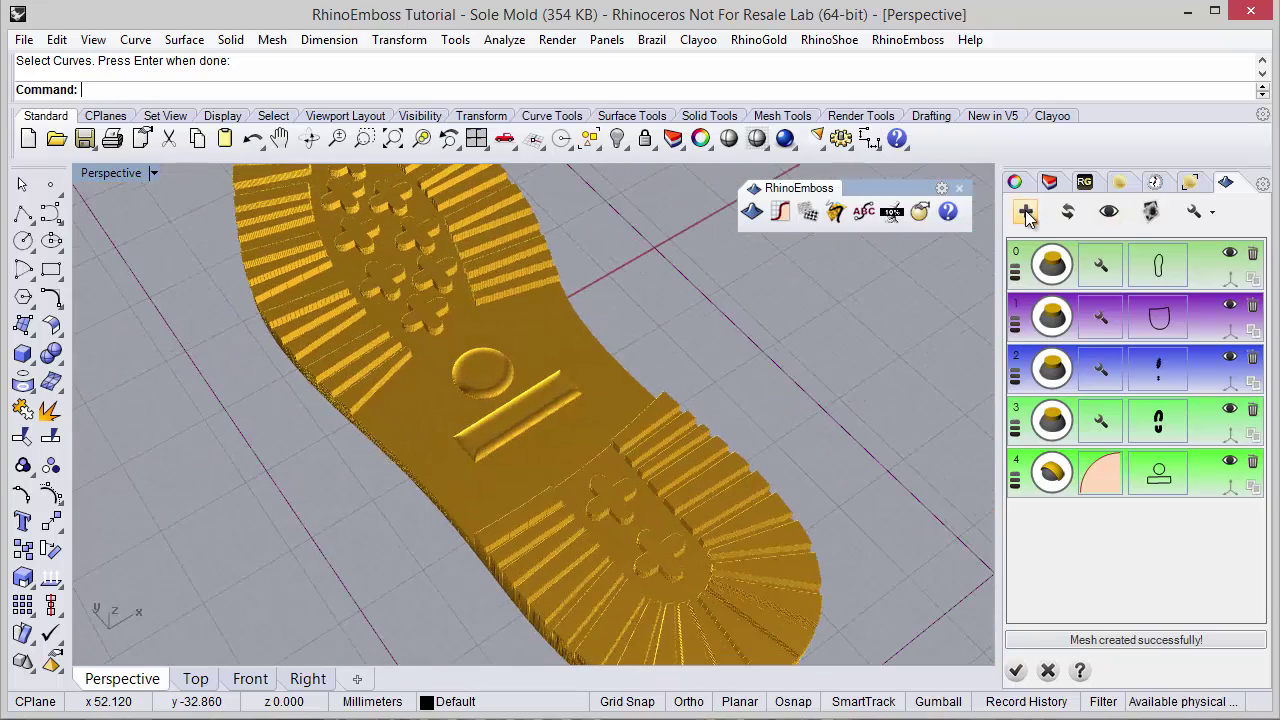
Step: Add a rounded emboss operation on the 42 and Footwear lettering curves
left_click(1025, 210)
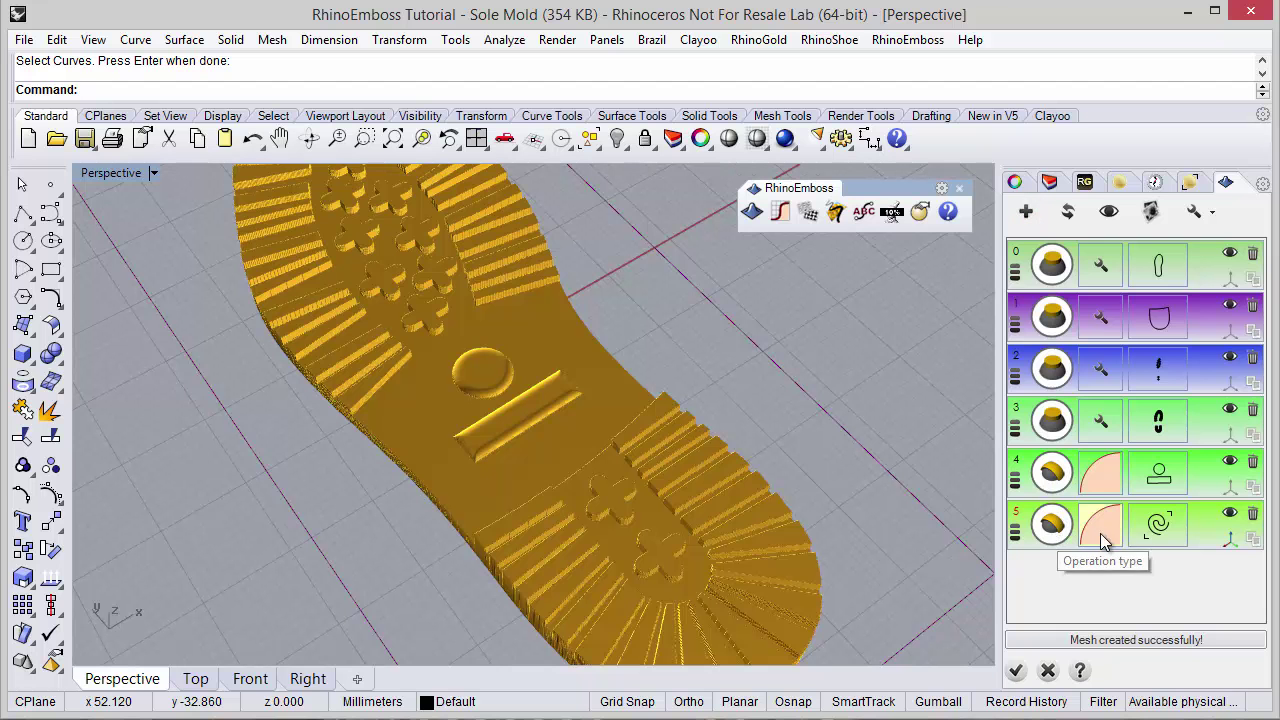
left_click(1158, 524)
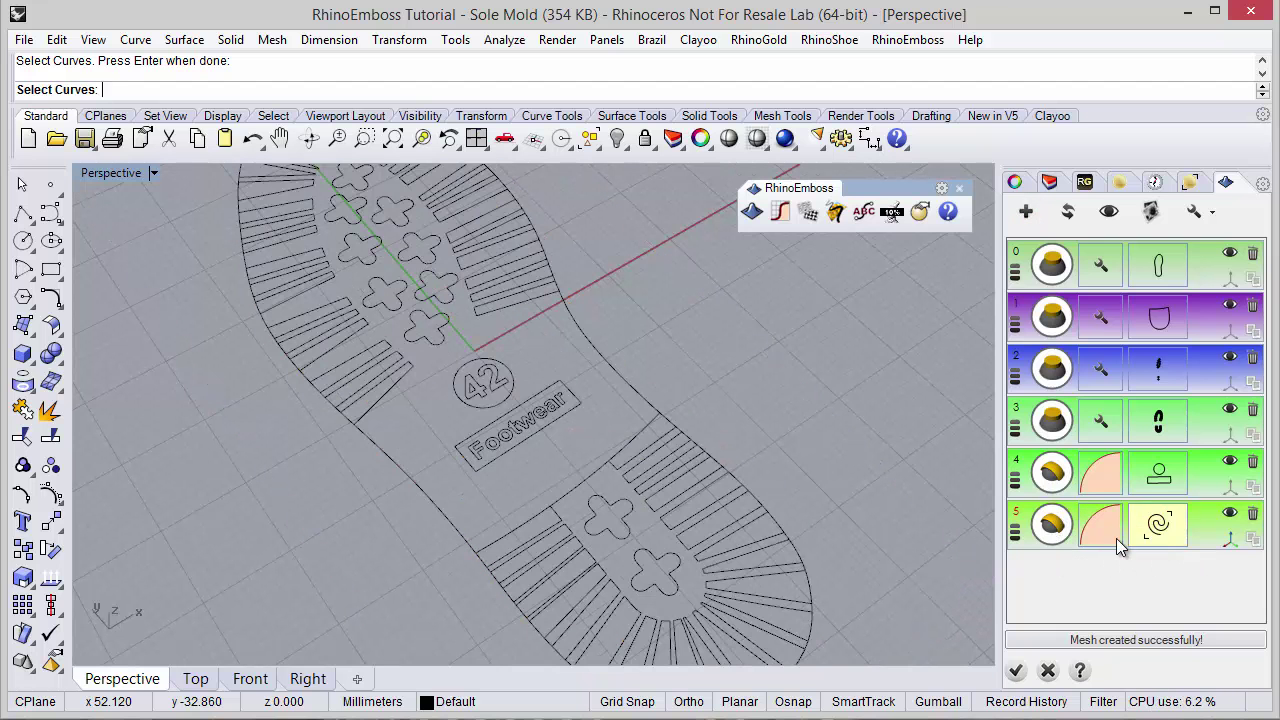
left_click(500, 381)
left_click(516, 417)
key("Return")
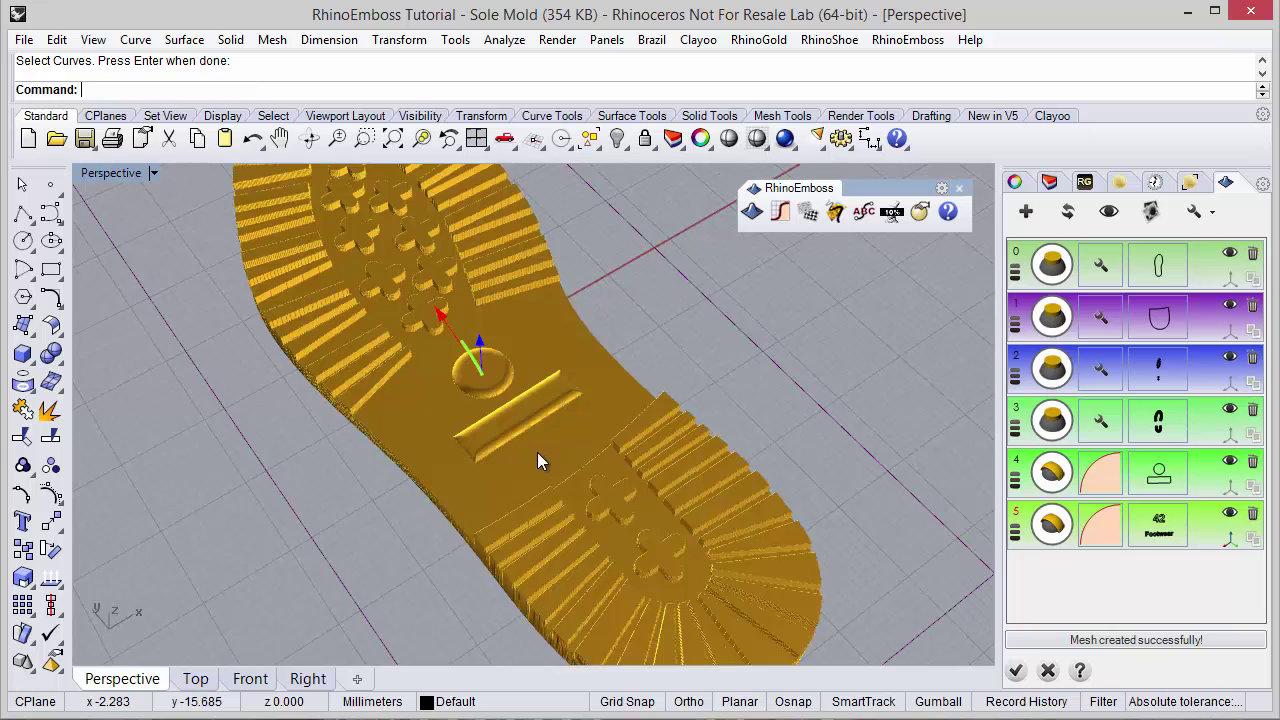
Step: Set the lettering operation's height to 0.50, its width to 0.50 and its style to Subtract
left_click(1110, 526)
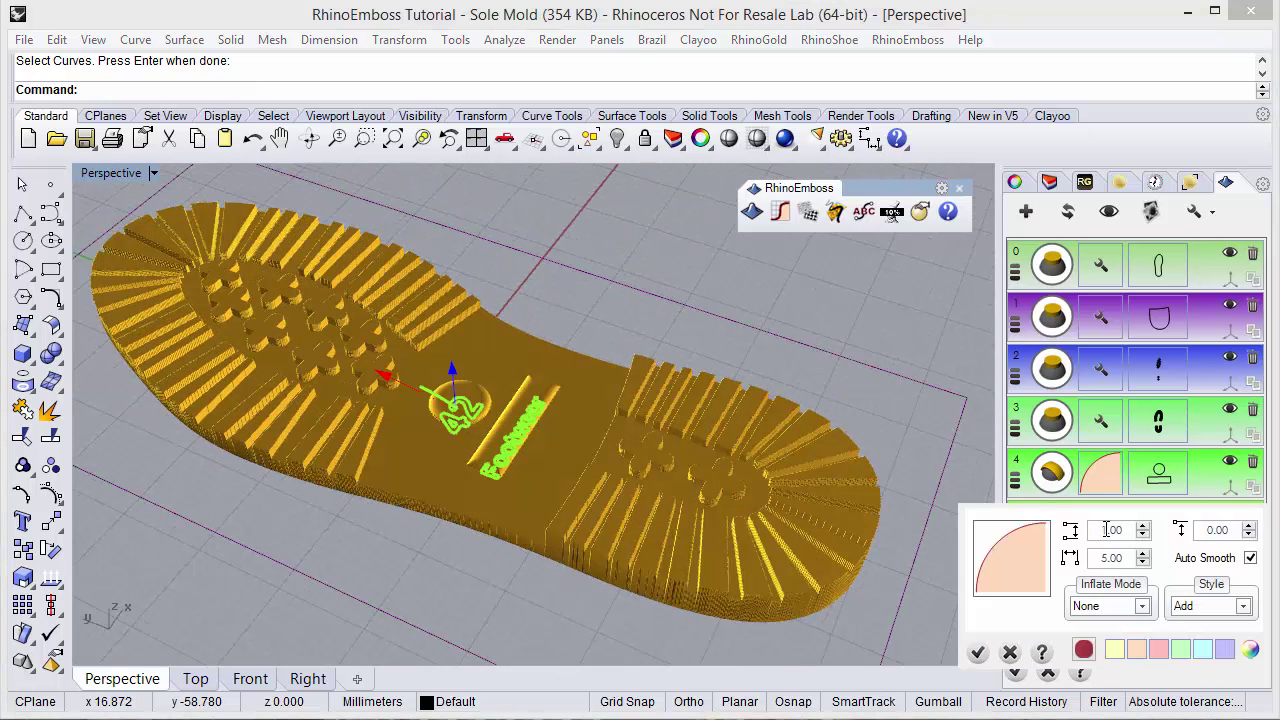
left_click(1143, 535)
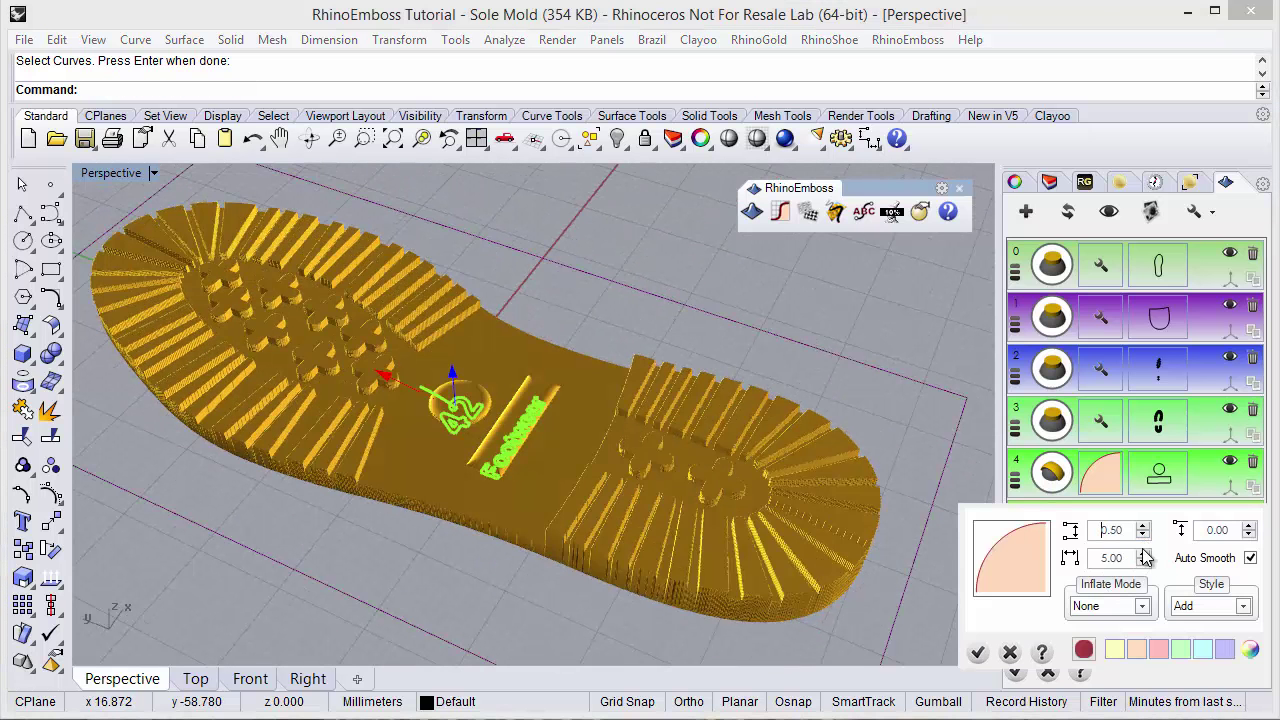
left_click(1143, 562)
left_click(1143, 563)
left_click(1143, 563)
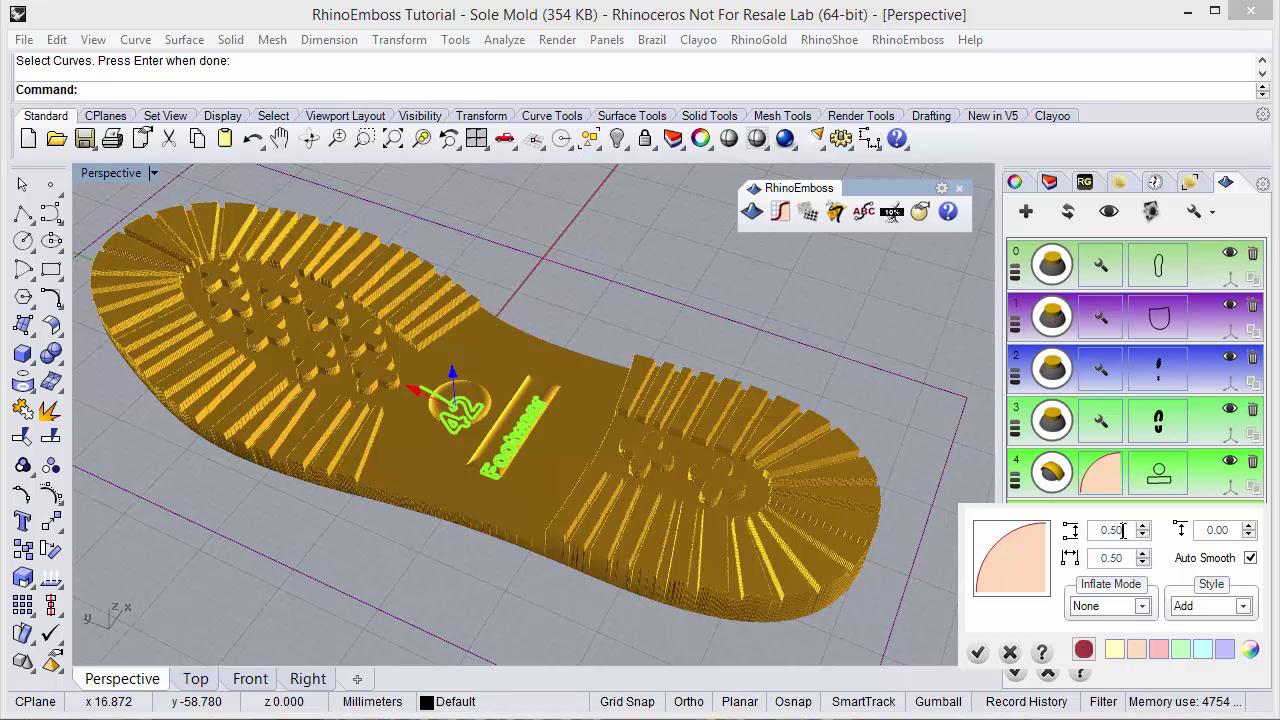
key("BackSpace")
key("BackSpace")
left_click(1200, 605)
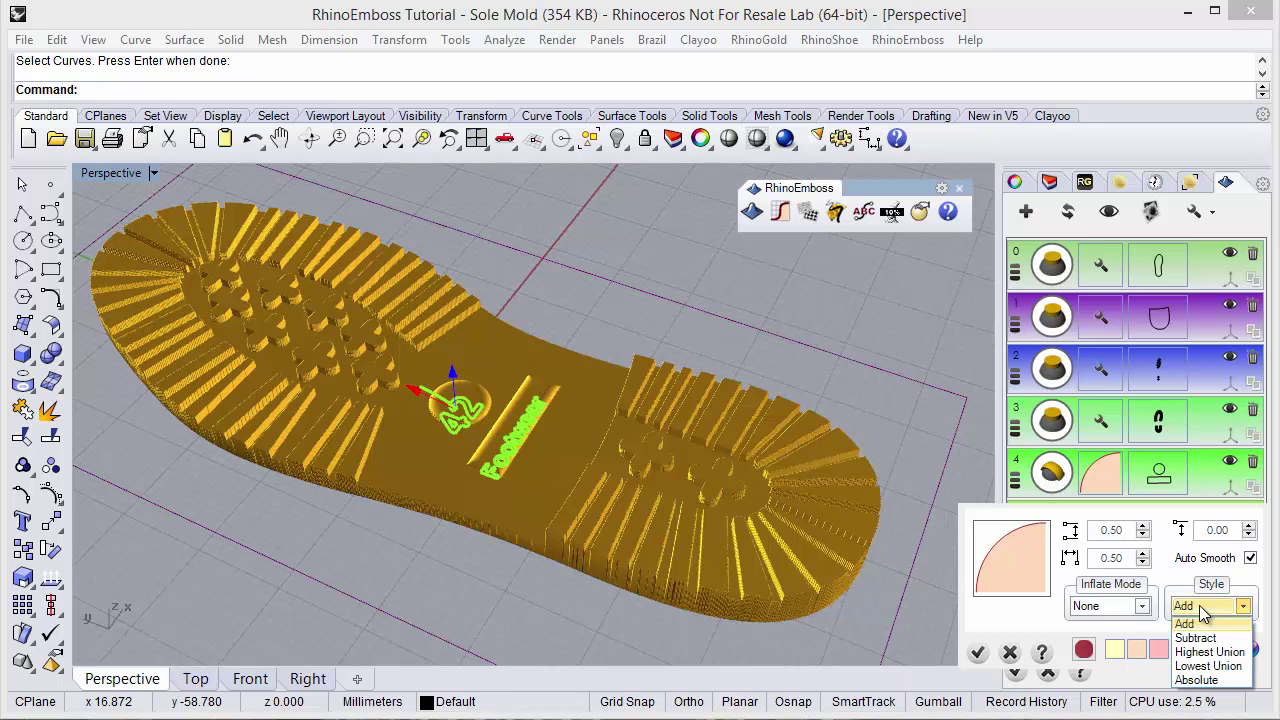
left_click(1189, 639)
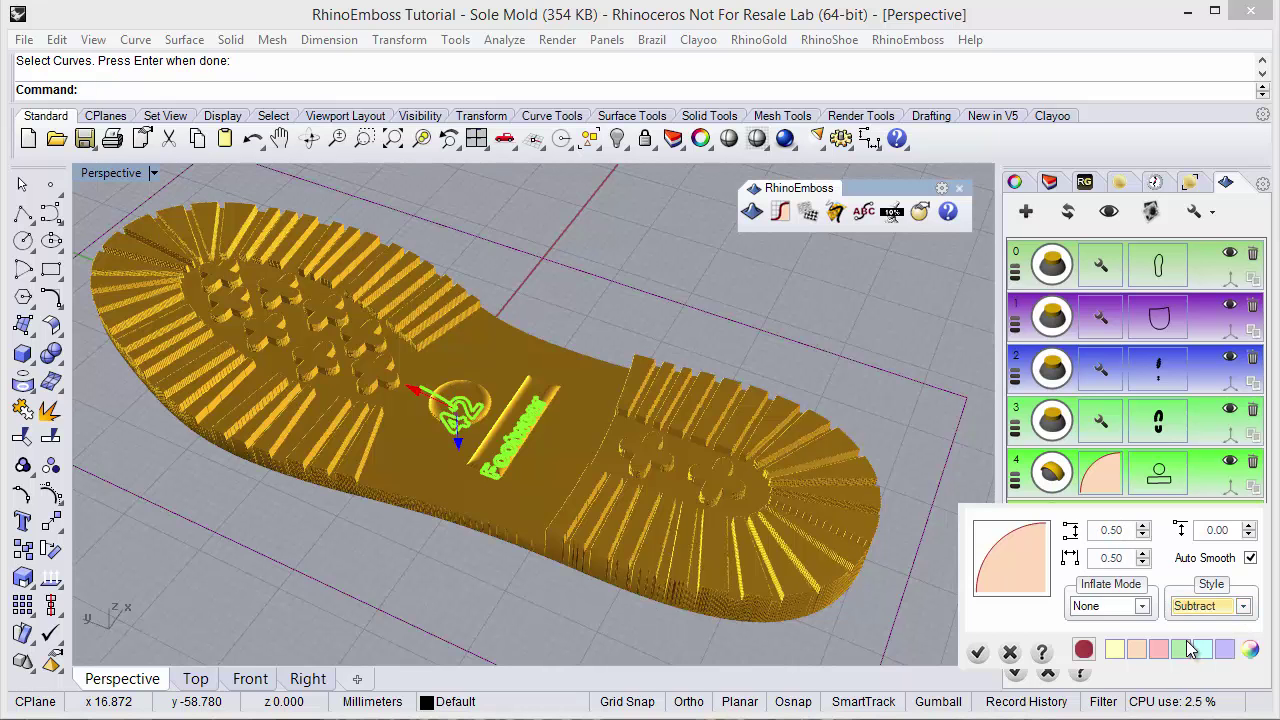
left_click(978, 652)
Step: Regenerate the mesh to engrave the 42 and Footwear lettering, and inspect it up close
right_click_drag(677, 531, 882, 472)
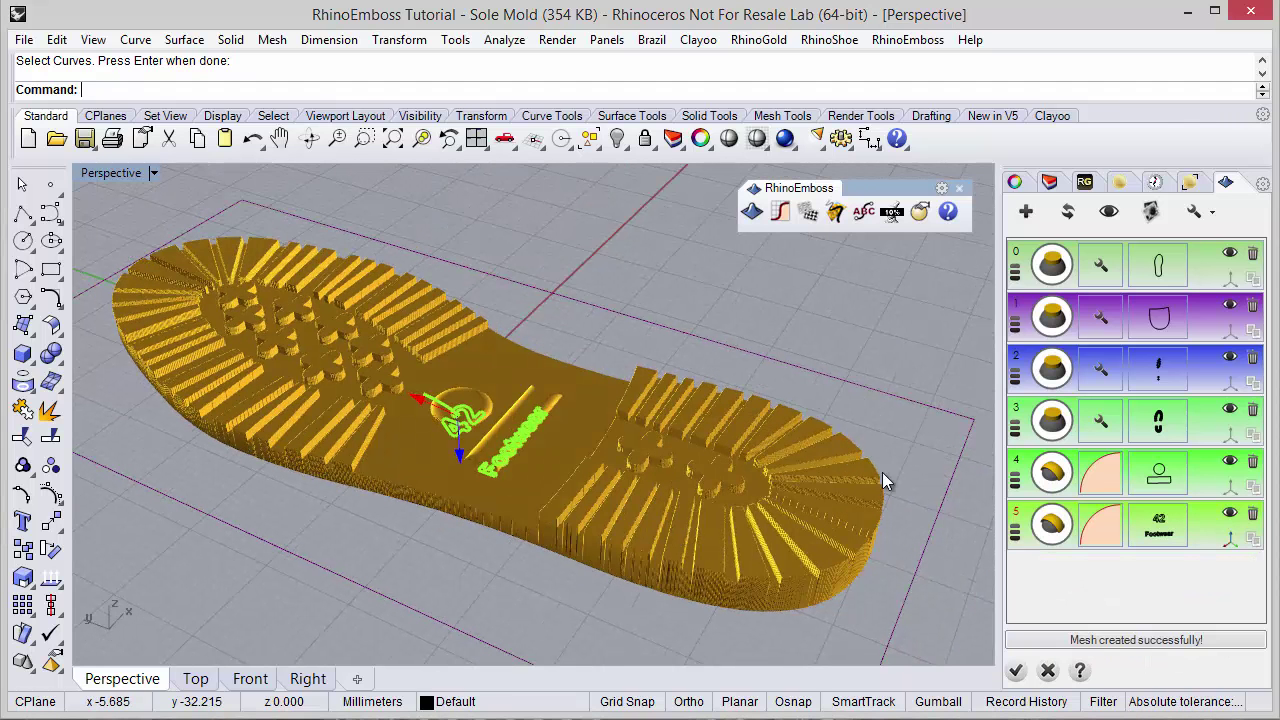
left_click(1069, 214)
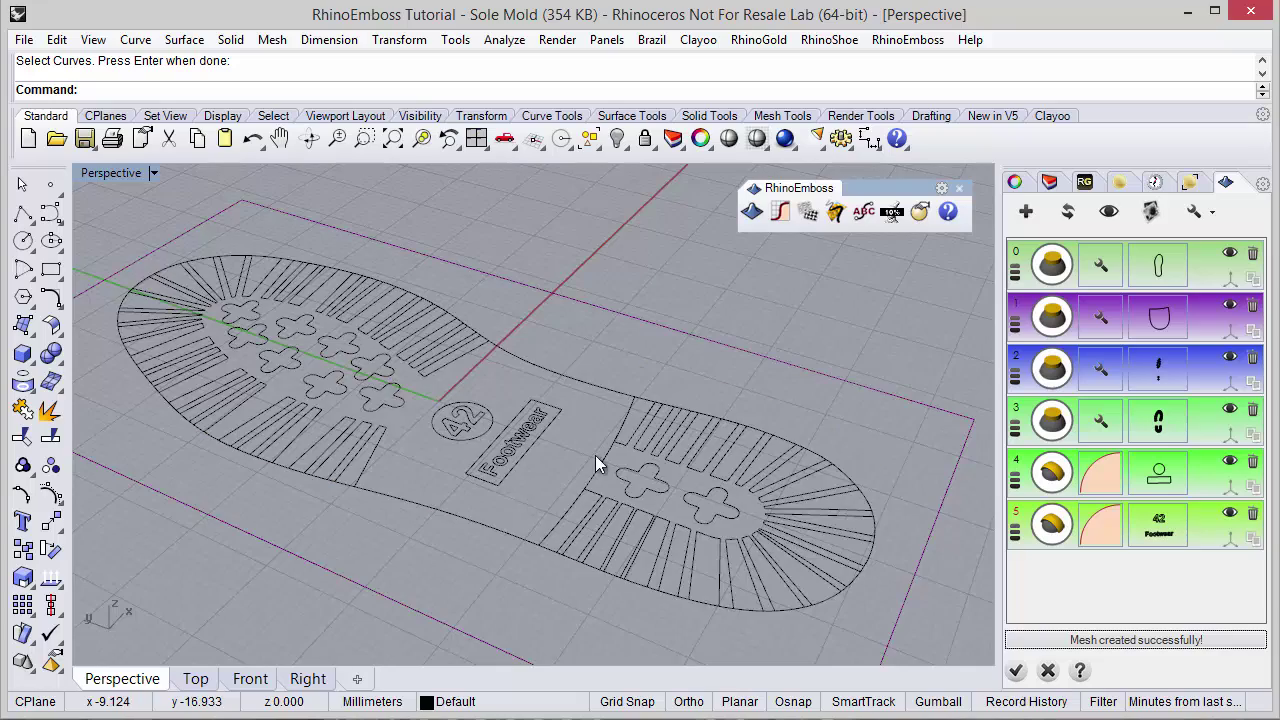
scroll(575, 440, "up", 5)
right_click_drag(564, 412, 523, 449)
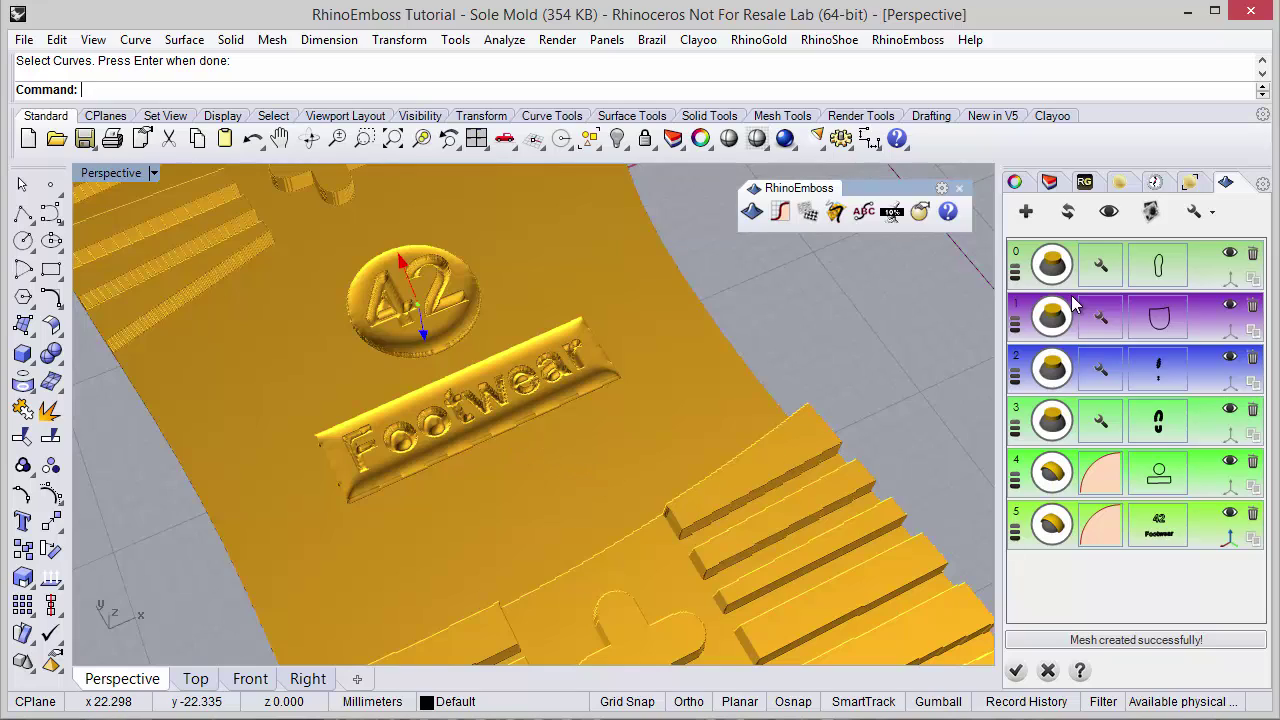
scroll(620, 510, "down", 3)
scroll(633, 499, "down", 5)
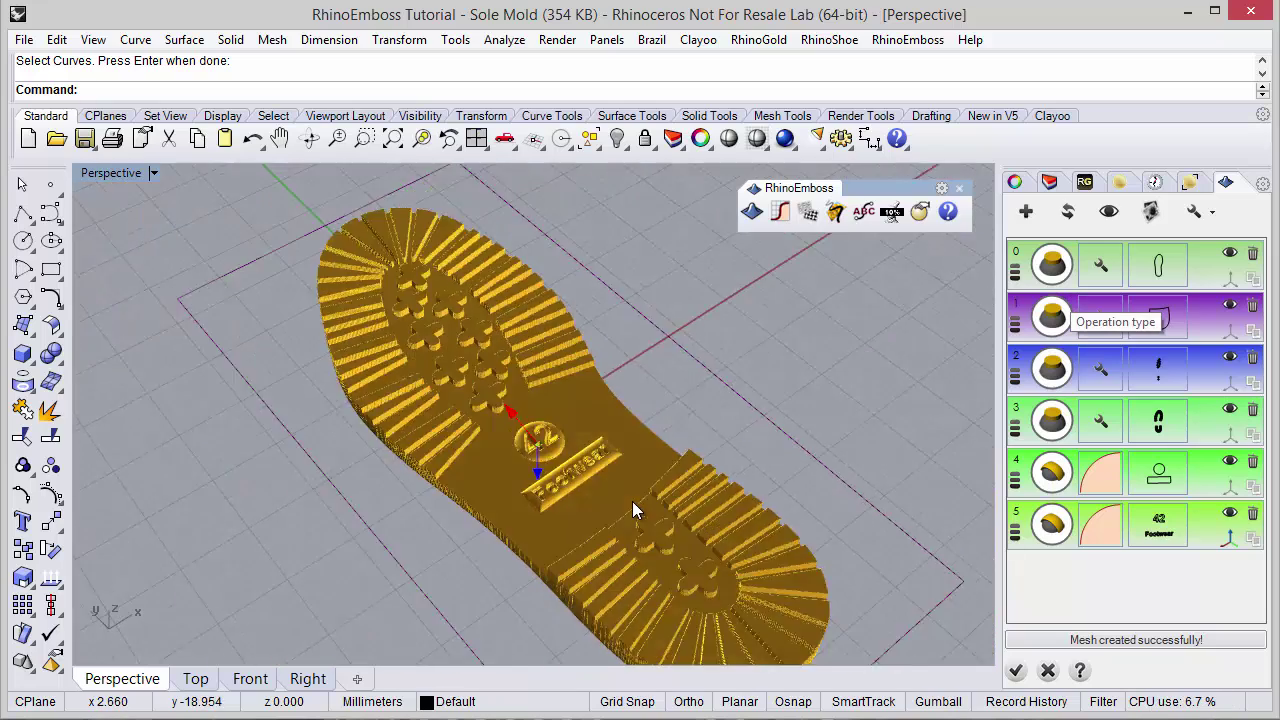
scroll(630, 504, "up", 6)
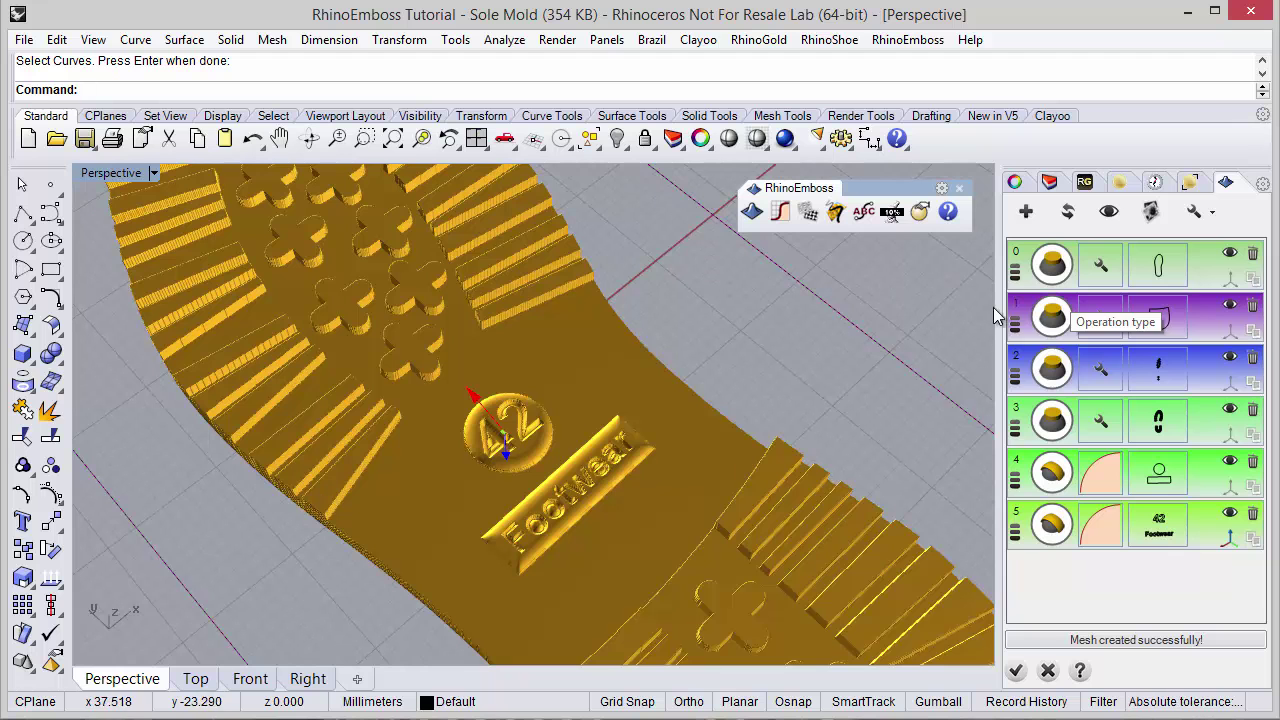
Step: Add a smoothing operation, soften the 42 and Footwear relief with it, and end its editing mode
left_click(1025, 211)
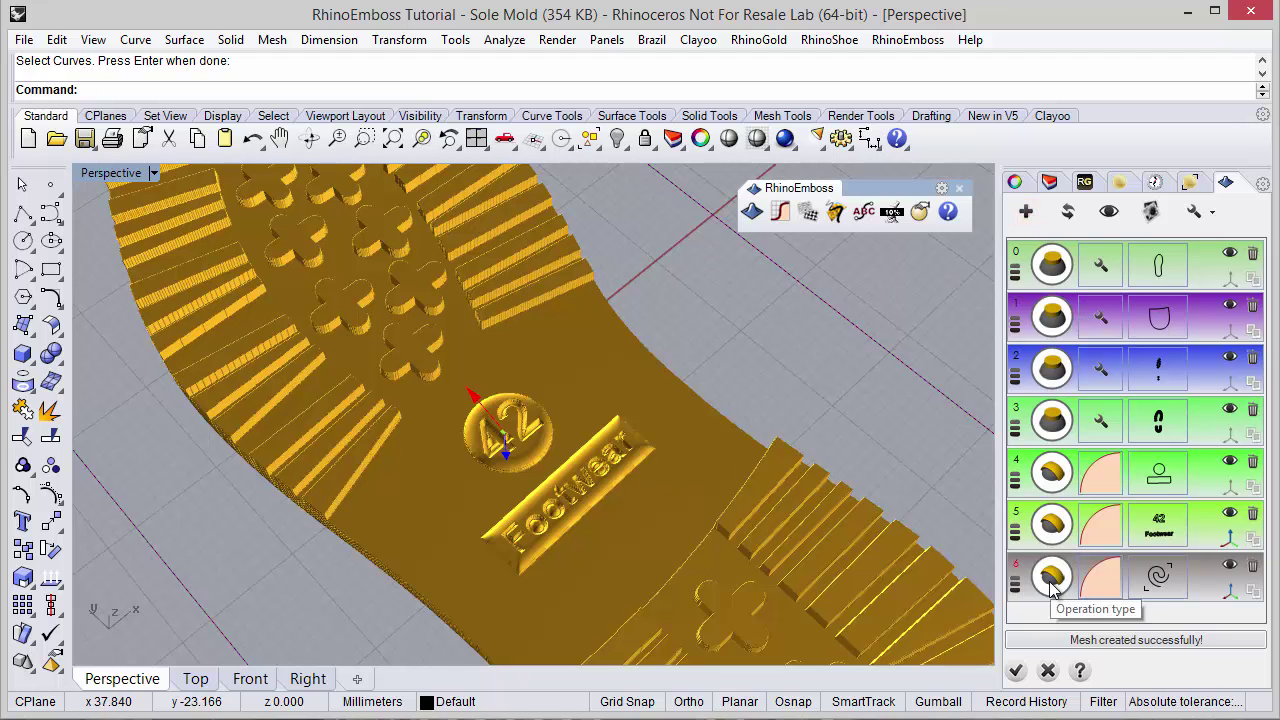
left_click(1048, 576)
left_click(1014, 527)
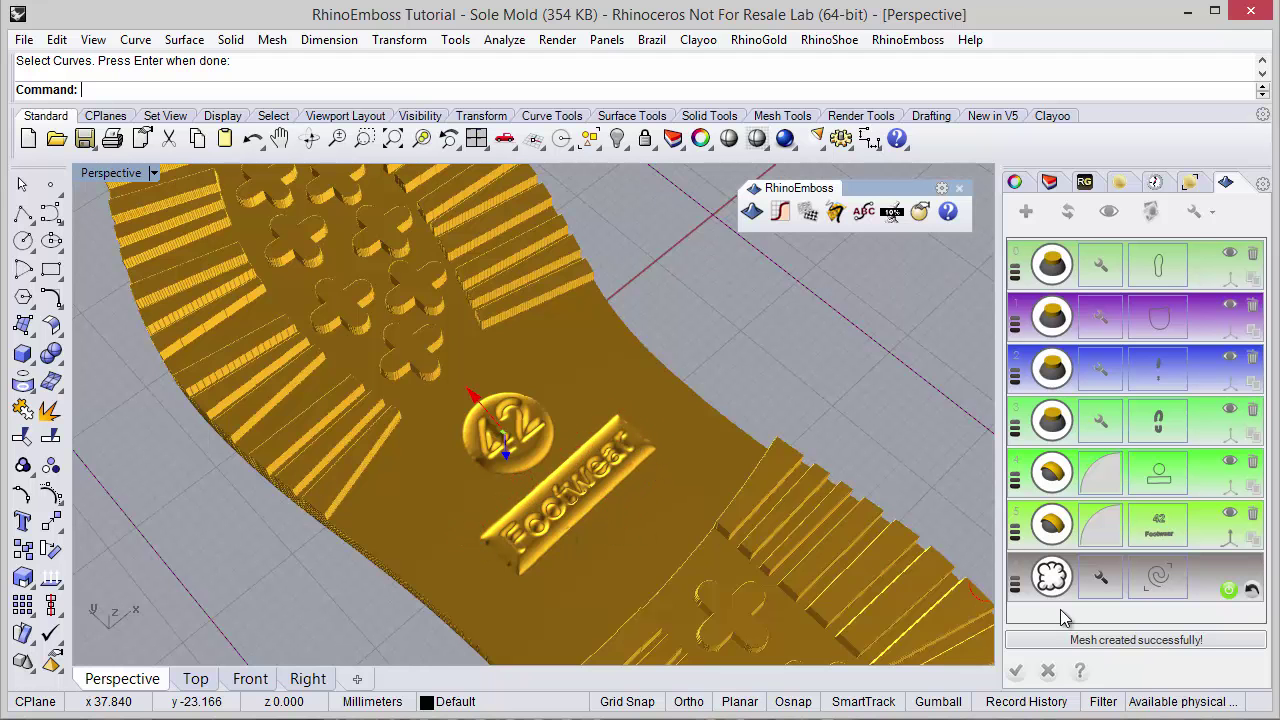
left_click(1229, 590)
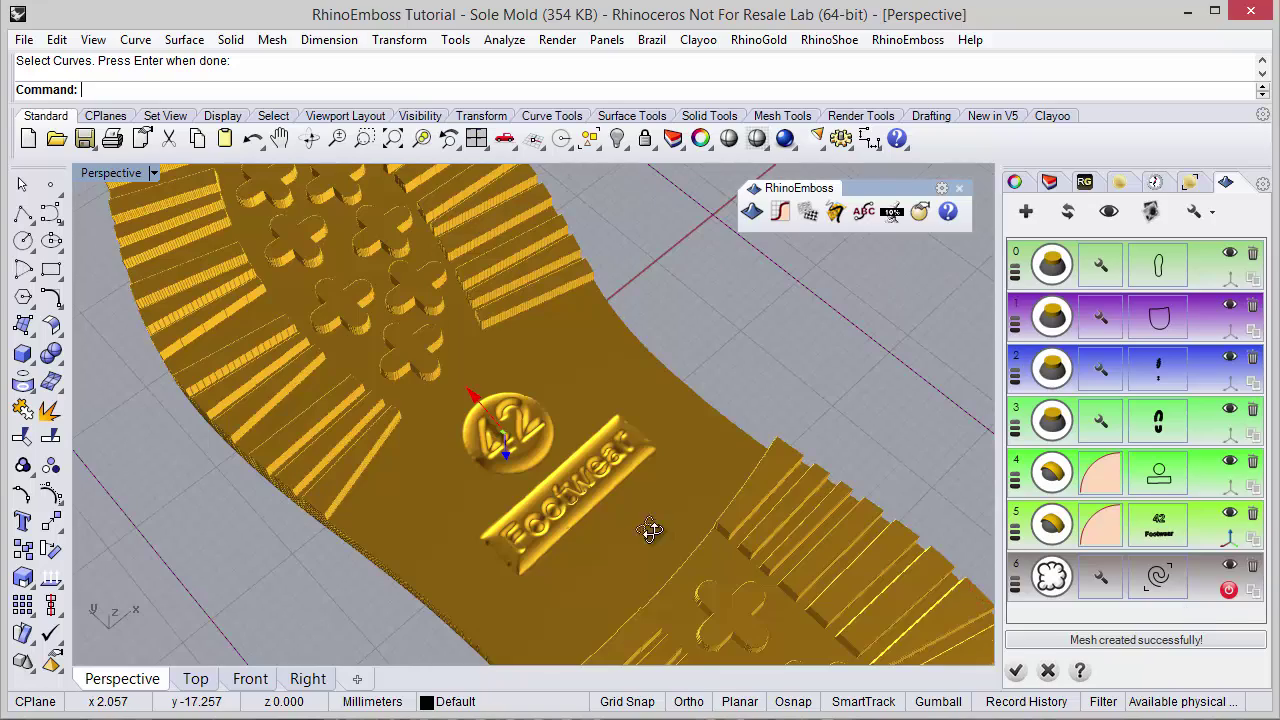
Step: Accept the emboss operations to produce the final sole mesh
scroll(655, 526, "down", 6)
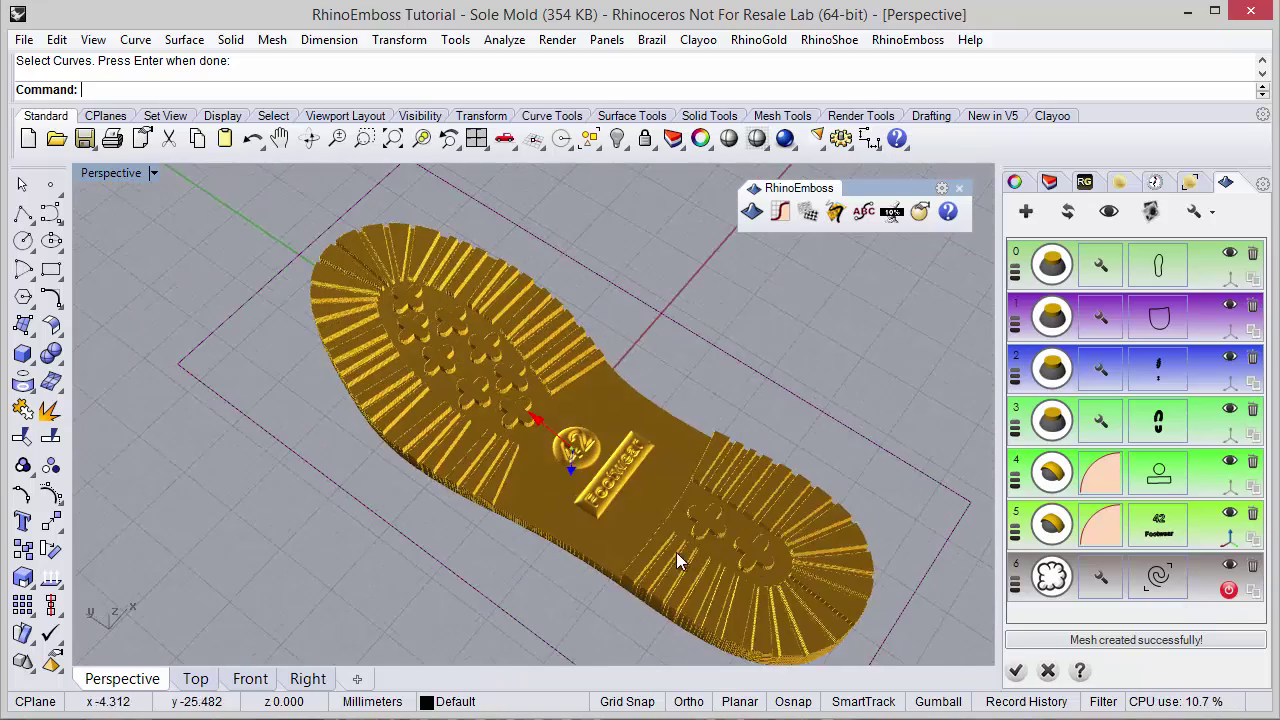
scroll(670, 556, "up", 4)
left_click(1016, 671)
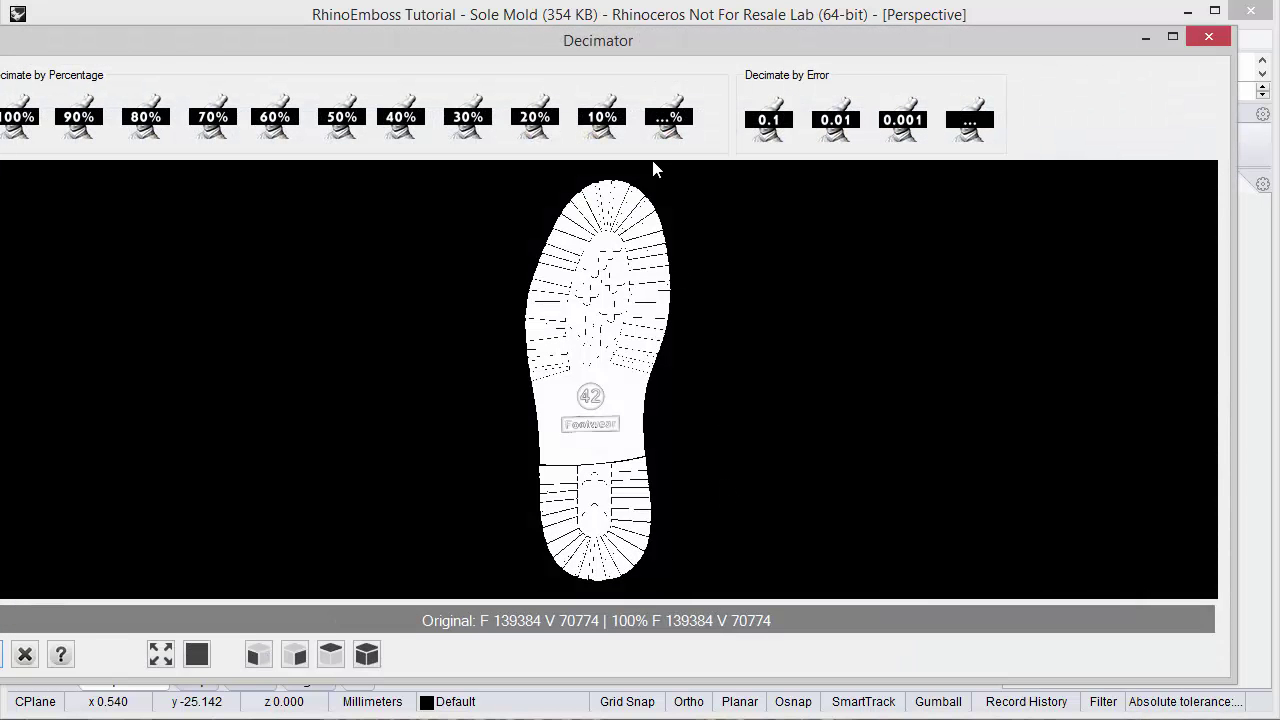
Step: Preview a 50% decimation of the sole mesh and examine the 42 and Footwear lettering up close
left_click_drag(635, 46, 679, 42)
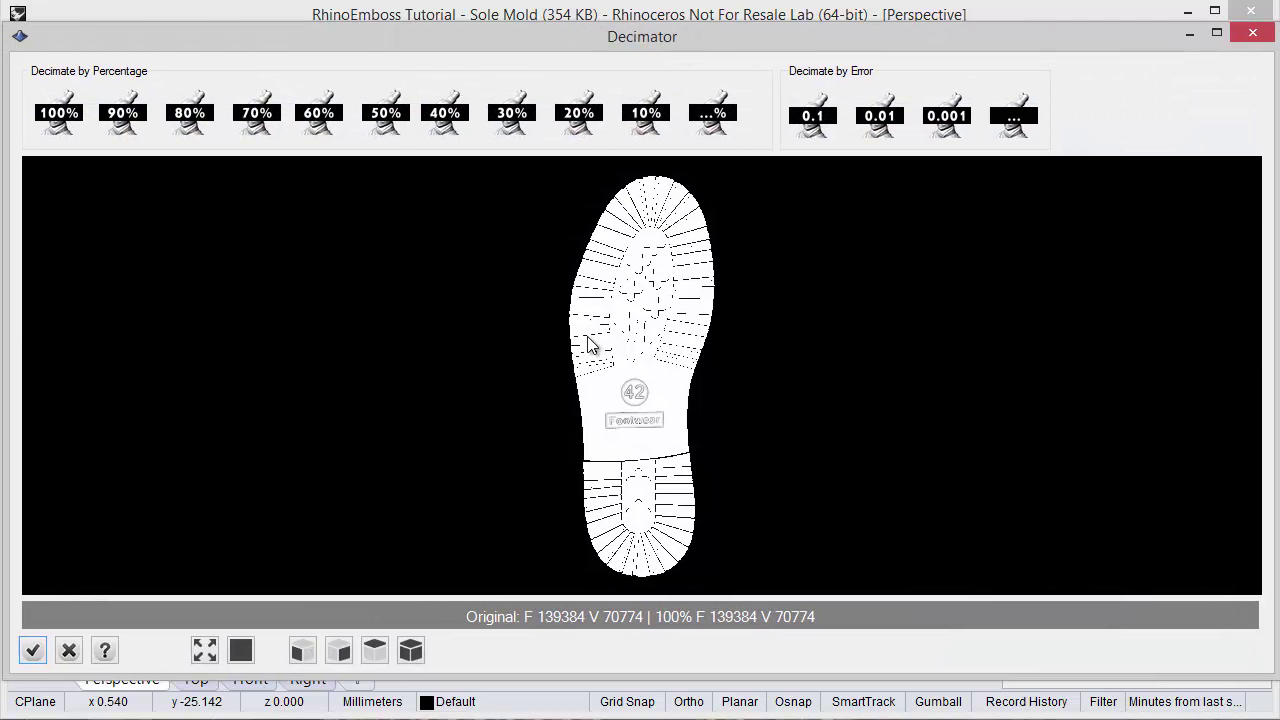
left_click_drag(641, 428, 594, 360)
scroll(632, 444, "up", 3)
left_click_drag(632, 444, 595, 384)
scroll(609, 451, "up", 3)
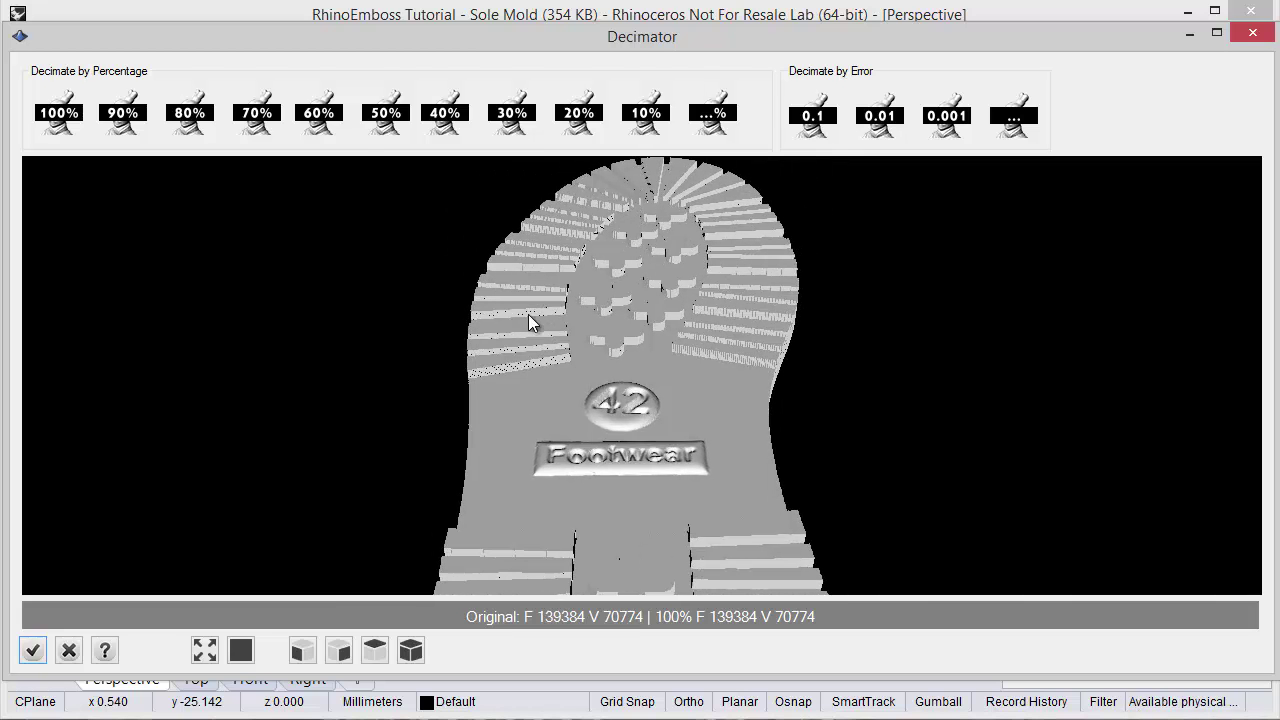
left_click(384, 112)
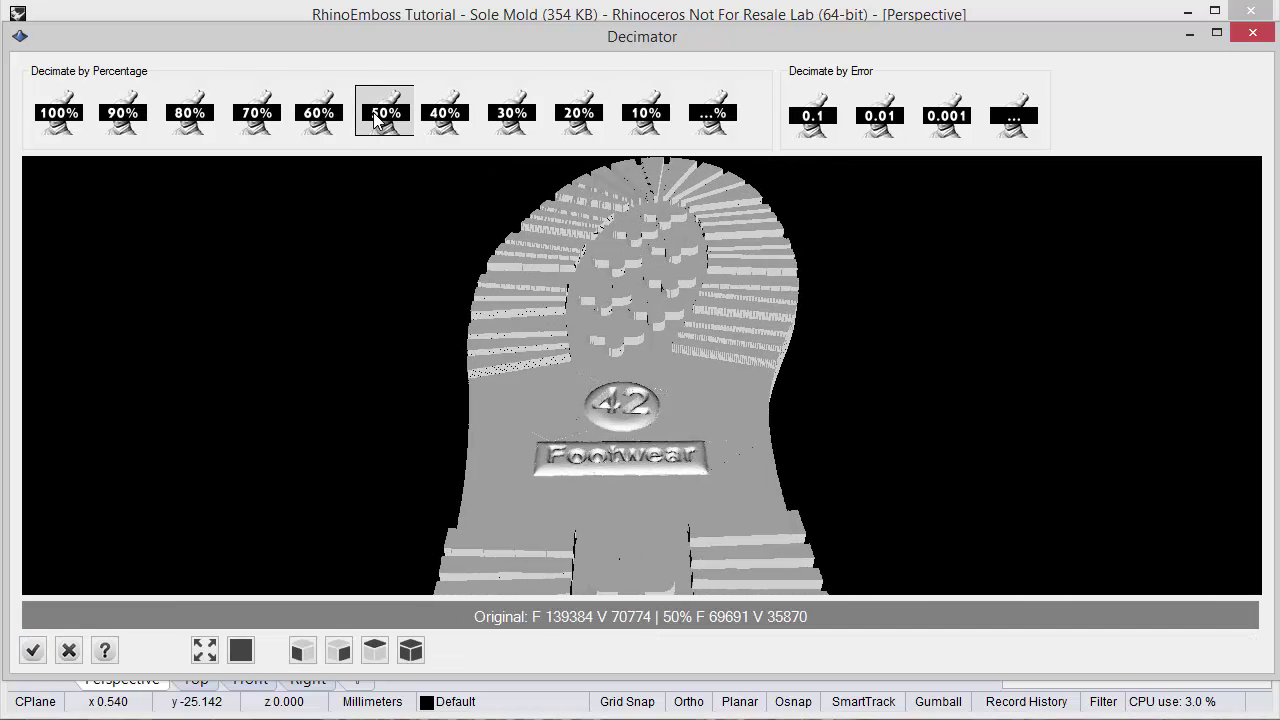
left_click_drag(470, 356, 617, 461)
Step: Decimate the sole mesh to 70%, accept the reduced mesh and inspect it in the Perspective view
left_click(259, 128)
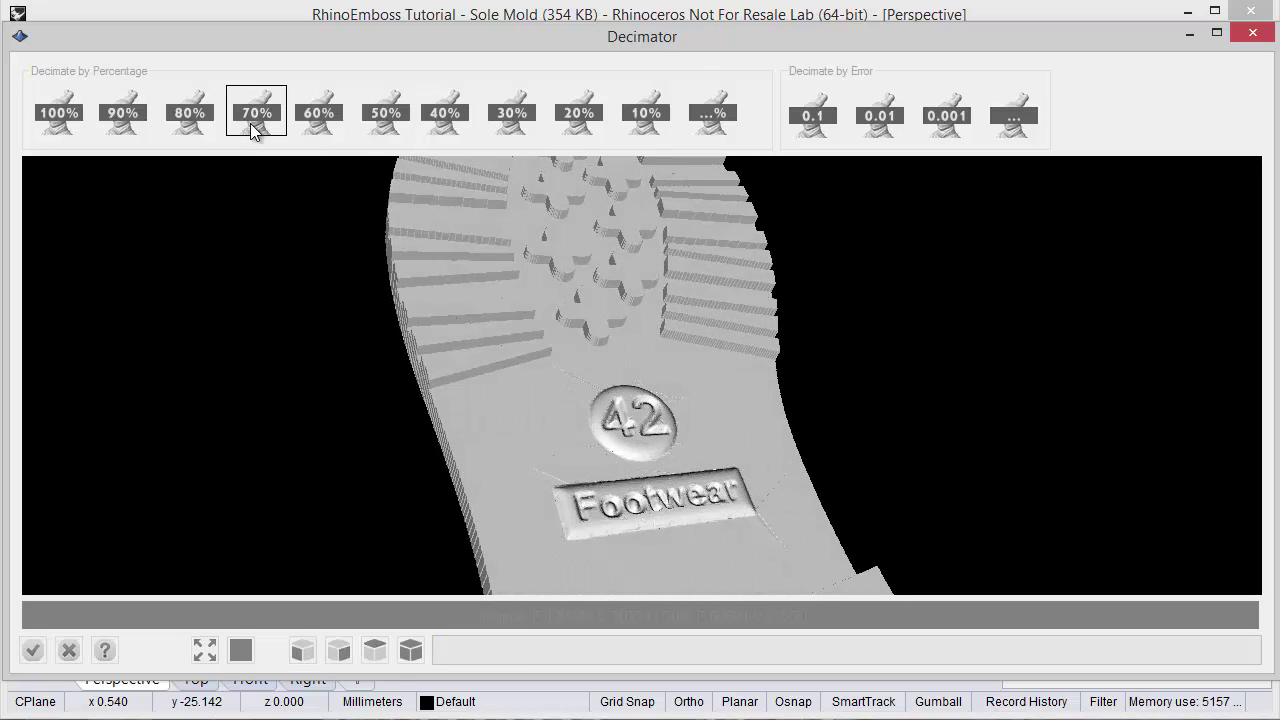
left_click_drag(563, 396, 546, 600)
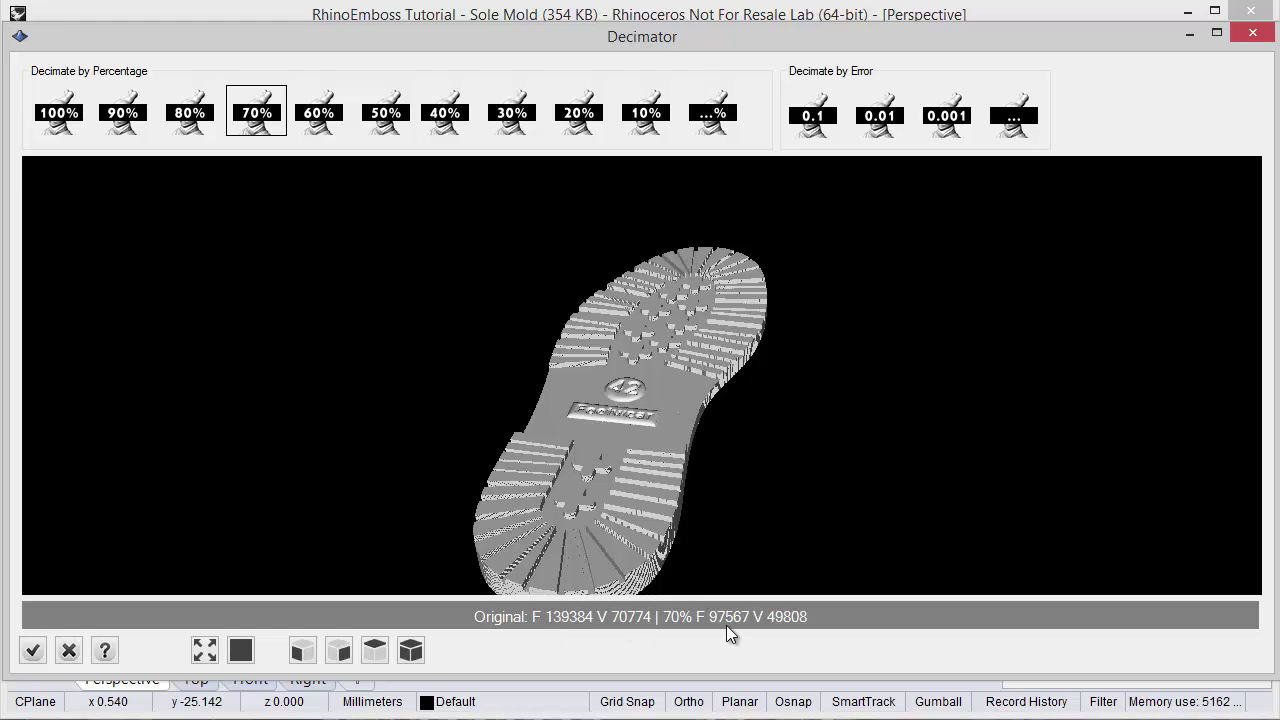
right_click_drag(533, 478, 653, 485)
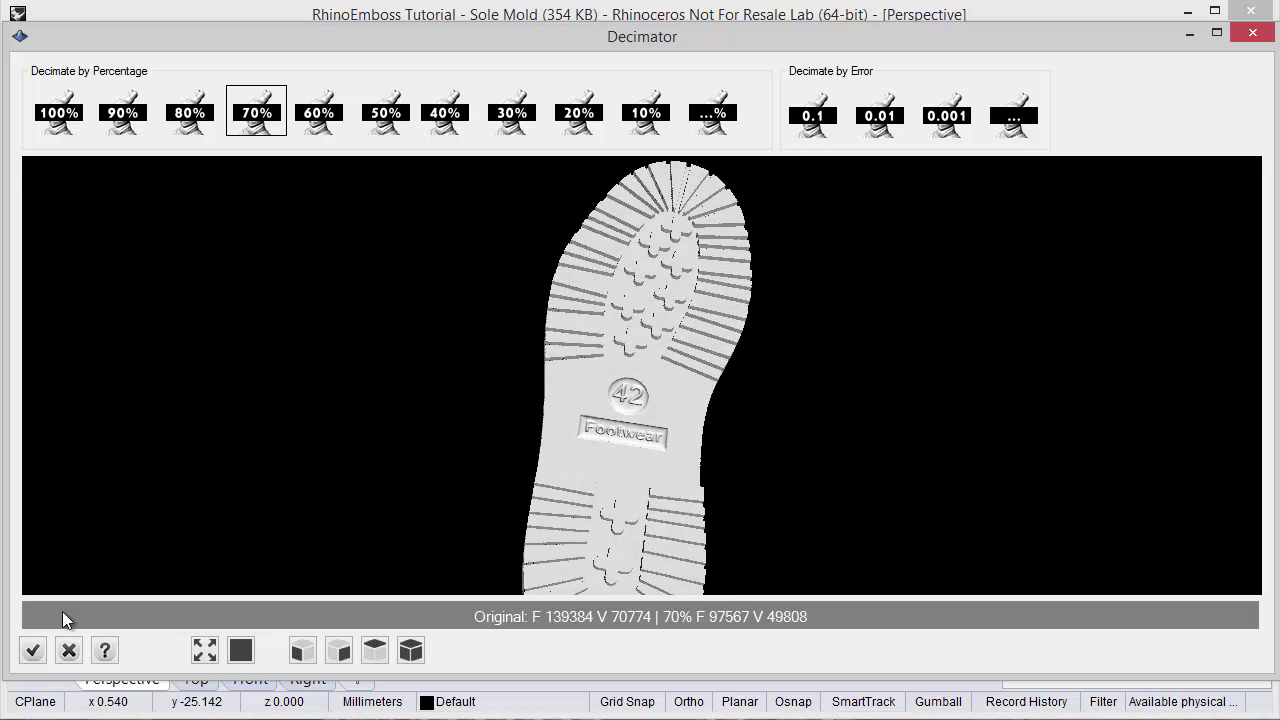
left_click(30, 652)
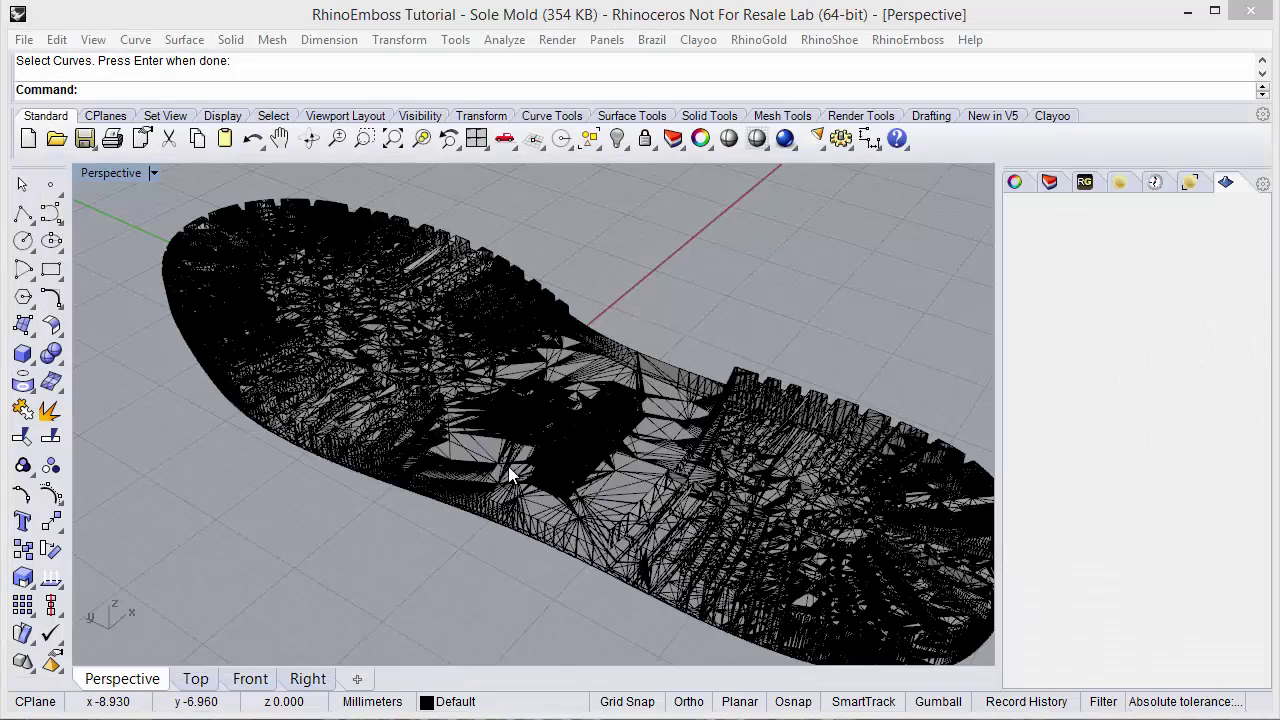
right_click_drag(549, 472, 511, 458)
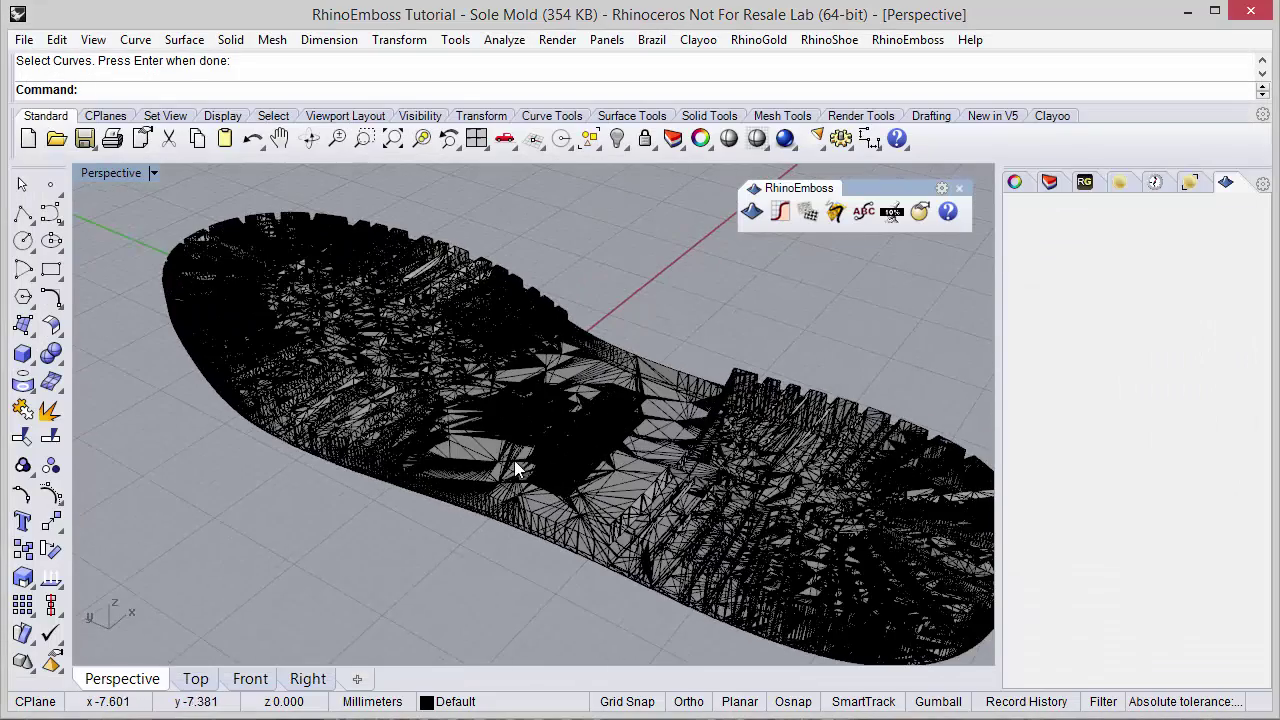
scroll(588, 457, "down", 3)
mouse_move(602, 442)
right_mouse_down()
mouse_move(612, 486)
mouse_move(572, 434)
mouse_move(606, 443)
mouse_move(663, 423)
mouse_move(698, 472)
mouse_move(606, 457)
mouse_move(580, 466)
mouse_move(614, 446)
right_mouse_up()
scroll(538, 460, "up", 4)
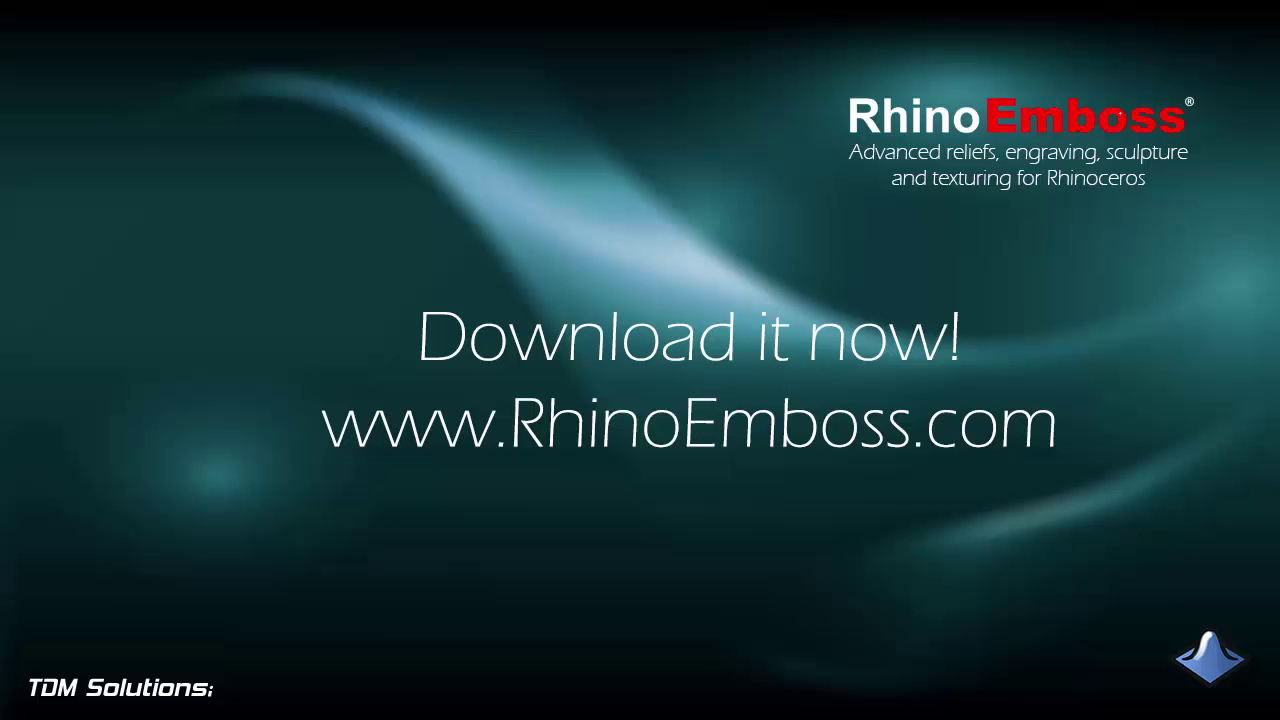